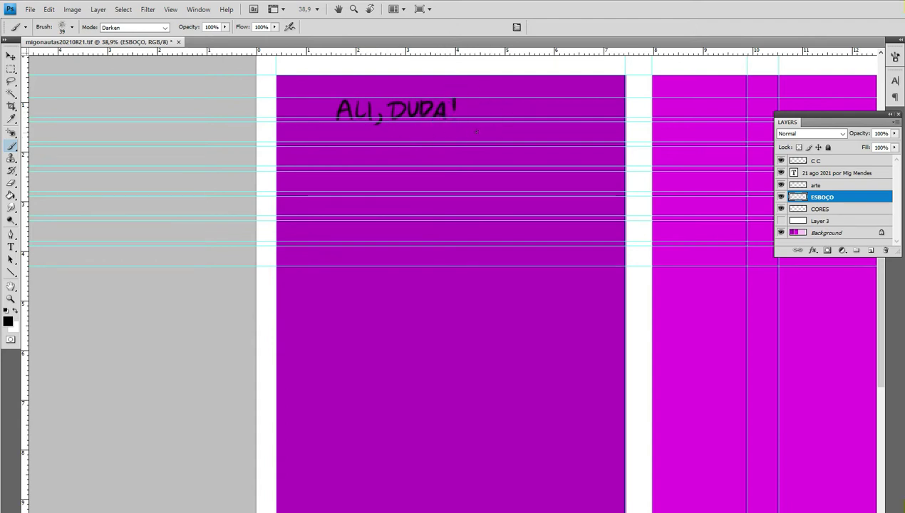
- Hand-letter "PÁRA ALI NAQUELE PLANETA!" in the first panel and outline both speeches with overlapping cloud-shaped balloons
mouse_move(488, 125)
mouse_down()
mouse_move(500, 144)
mouse_move(517, 127)
mouse_move(532, 127)
mouse_move(511, 121)
mouse_move(568, 127)
mouse_up()
mouse_move(478, 166)
mouse_down()
mouse_move(499, 164)
mouse_move(519, 148)
mouse_move(532, 159)
mouse_move(534, 148)
mouse_move(583, 164)
mouse_up()
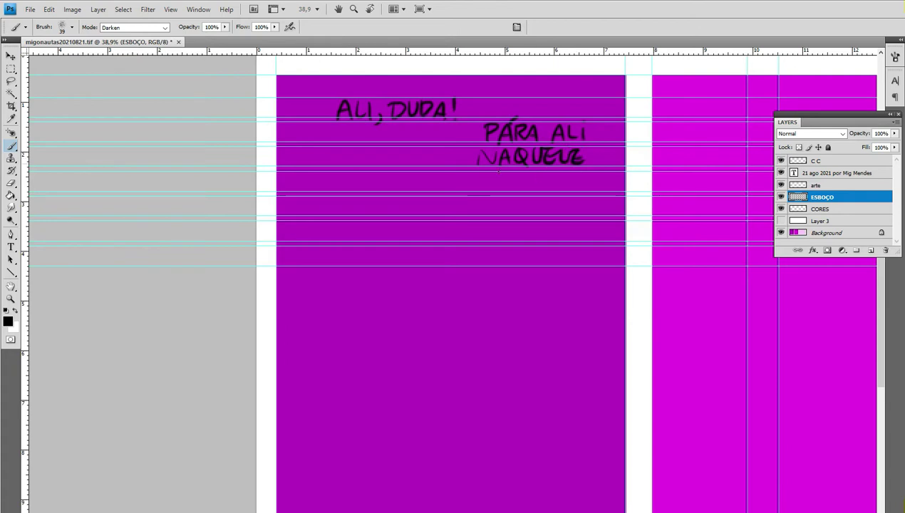
mouse_move(517, 190)
mouse_down()
mouse_move(528, 169)
mouse_move(563, 183)
mouse_up()
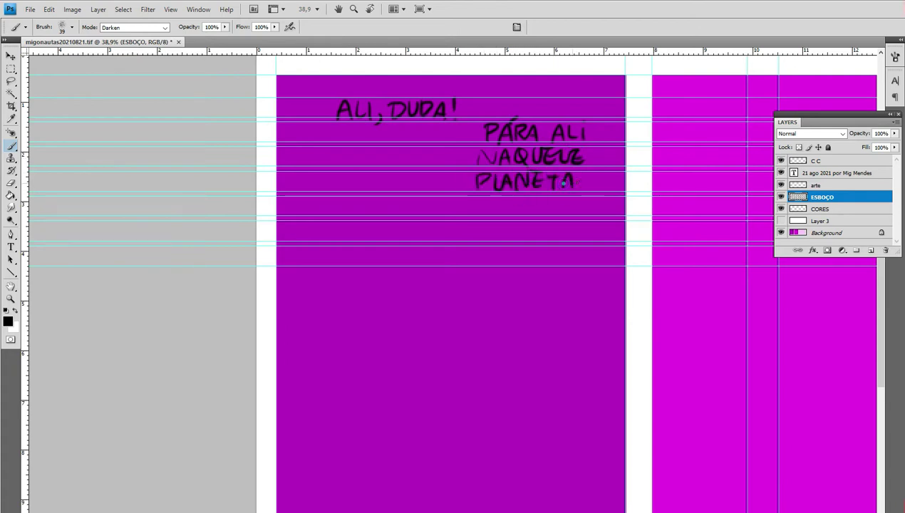
mouse_move(375, 83)
mouse_down()
mouse_move(393, 146)
mouse_move(429, 148)
mouse_up()
mouse_move(466, 121)
mouse_down()
mouse_move(542, 101)
mouse_move(613, 125)
mouse_up()
mouse_move(467, 137)
mouse_down()
mouse_move(534, 212)
mouse_move(617, 133)
mouse_up()
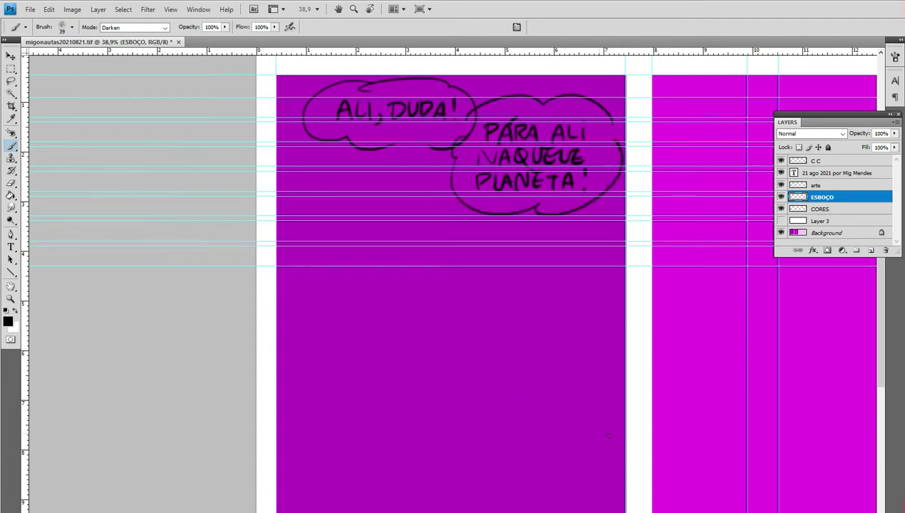
- Hand-letter the speech "HÃ, DEDÊ? POR QUÊ?" on two lines near the top of the second panel
drag(673, 198, 379, 211)
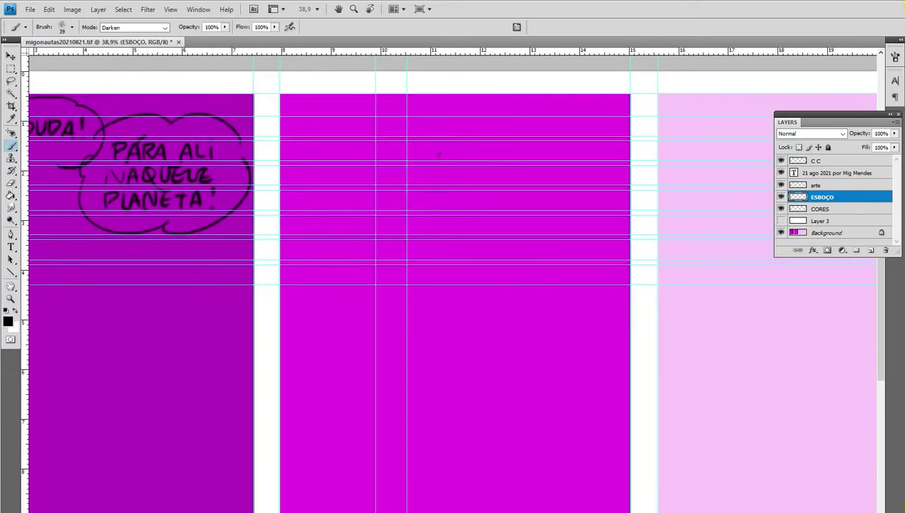
mouse_move(361, 144)
mouse_down()
mouse_move(392, 118)
mouse_move(404, 132)
mouse_move(399, 117)
mouse_move(420, 132)
mouse_move(464, 119)
mouse_move(478, 128)
mouse_move(476, 115)
mouse_move(501, 134)
mouse_up()
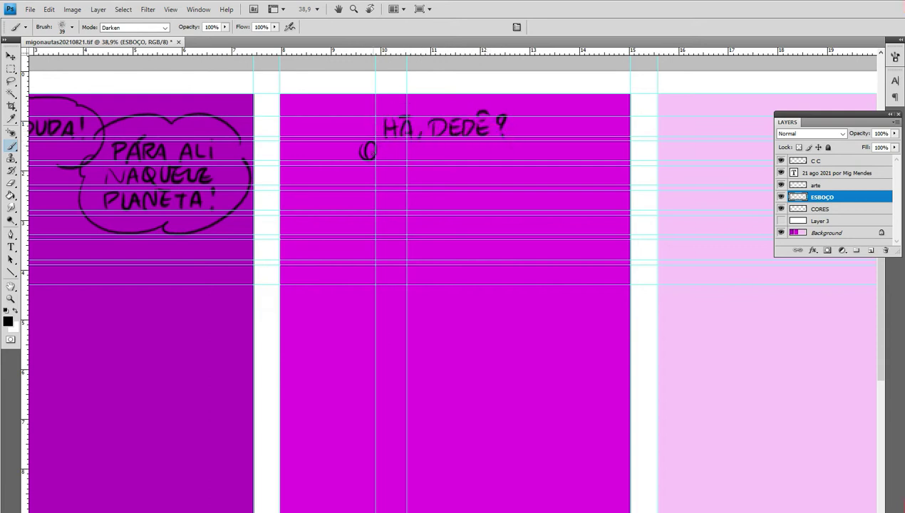
key(e)
key(b)
drag(371, 143, 403, 147)
drag(473, 146, 484, 157)
drag(474, 146, 483, 142)
drag(493, 147, 499, 155)
click(498, 159)
- Outline the second panel's speech with a wide cloud-shaped balloon
mouse_move(361, 123)
mouse_down()
mouse_move(422, 101)
mouse_move(429, 188)
mouse_up()
drag(428, 189, 494, 189)
drag(407, 100, 536, 164)
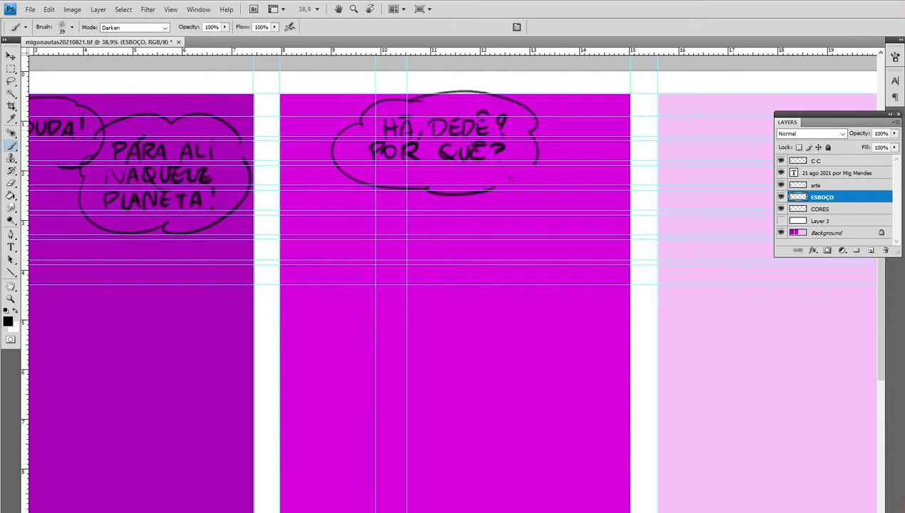
- Hand-letter "PORQUE ALI O CHÃO É LAVA..." and, beside it, "...LITERALMENTE!" near the top of the third panel
drag(721, 197, 404, 188)
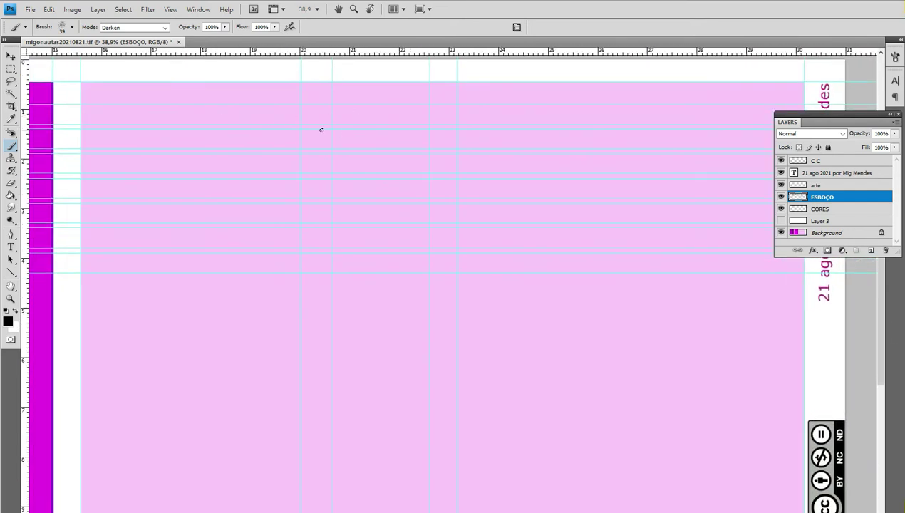
mouse_move(311, 110)
mouse_down()
mouse_move(366, 112)
mouse_move(367, 121)
mouse_move(391, 113)
mouse_up()
drag(333, 133, 339, 146)
click(343, 134)
mouse_move(344, 137)
mouse_down()
mouse_move(344, 147)
mouse_move(376, 133)
mouse_up()
mouse_move(319, 161)
mouse_down()
mouse_move(394, 154)
mouse_move(328, 179)
mouse_move(338, 192)
mouse_move(351, 182)
mouse_move(366, 194)
mouse_move(371, 180)
mouse_move(401, 196)
mouse_up()
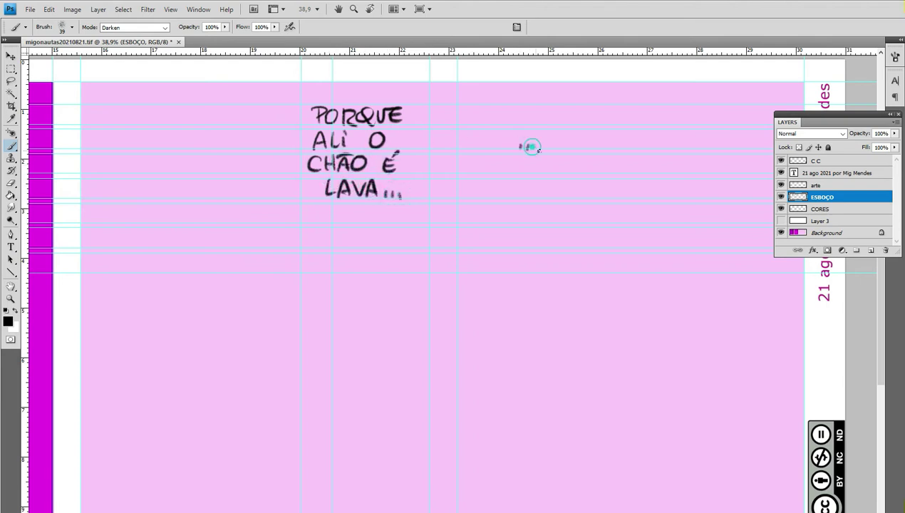
mouse_move(545, 136)
mouse_down()
mouse_move(586, 141)
mouse_move(661, 132)
mouse_move(726, 143)
mouse_up()
click(726, 148)
- Draw cloud-shaped balloons around the third panel's two speeches and join them with a short connector
mouse_move(365, 87)
mouse_down()
mouse_move(296, 131)
mouse_move(303, 191)
mouse_move(376, 223)
mouse_move(431, 187)
mouse_up()
drag(443, 141, 365, 90)
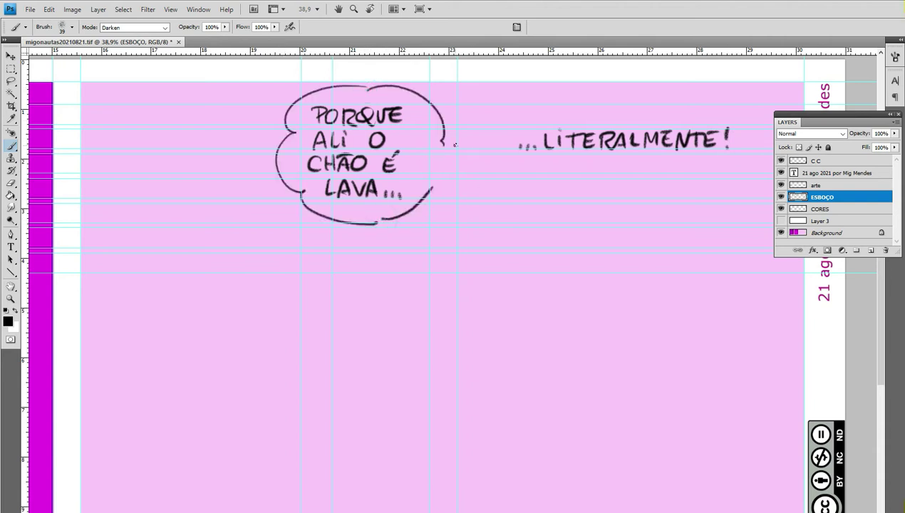
drag(448, 148, 482, 145)
drag(434, 186, 637, 112)
mouse_move(487, 157)
mouse_down()
mouse_move(552, 181)
mouse_move(636, 115)
mouse_up()
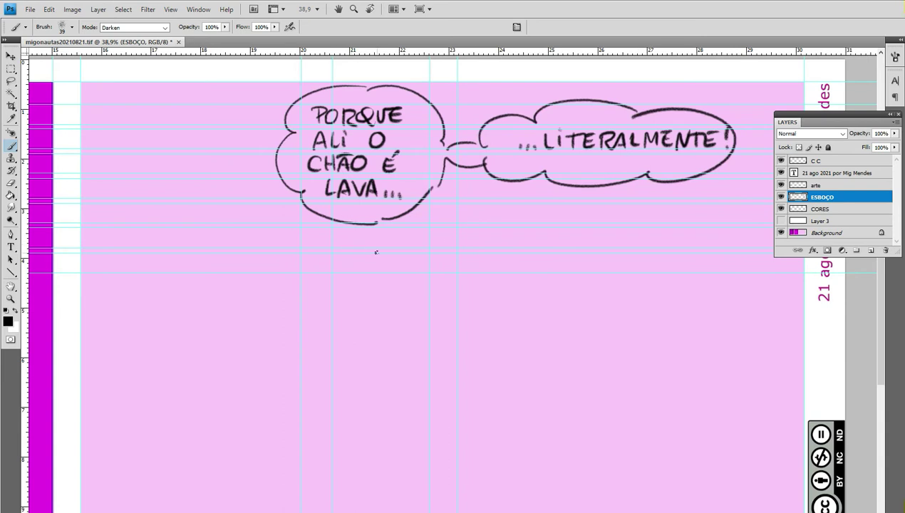
- Sketch the first character's tall head, eyes, open mouth and collar under the balloons in the first panel
drag(406, 285, 431, 274)
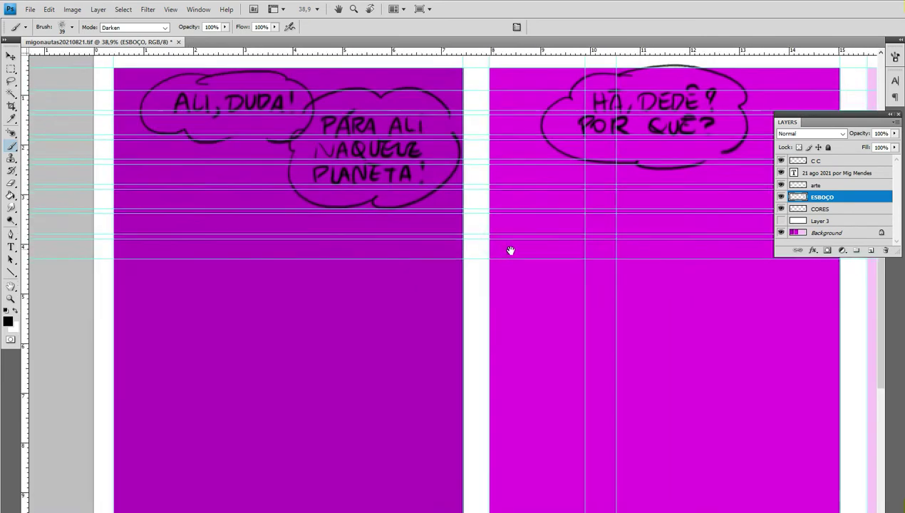
mouse_move(193, 296)
mouse_down()
mouse_move(250, 312)
mouse_move(235, 322)
mouse_up()
mouse_move(235, 322)
mouse_down()
mouse_move(204, 169)
mouse_move(194, 319)
mouse_up()
mouse_move(194, 320)
mouse_down()
mouse_move(211, 173)
mouse_move(269, 225)
mouse_up()
mouse_move(249, 315)
mouse_down()
mouse_move(242, 317)
mouse_move(263, 238)
mouse_move(182, 175)
mouse_move(191, 257)
mouse_move(242, 317)
mouse_up()
mouse_move(191, 276)
mouse_down()
mouse_move(230, 330)
mouse_move(266, 312)
mouse_move(189, 310)
mouse_up()
drag(255, 282, 264, 288)
mouse_move(223, 254)
mouse_down()
mouse_move(221, 270)
mouse_move(254, 262)
mouse_up()
mouse_move(214, 284)
mouse_down()
mouse_move(255, 299)
mouse_move(233, 297)
mouse_up()
key(ctrl+z)
drag(210, 263, 248, 263)
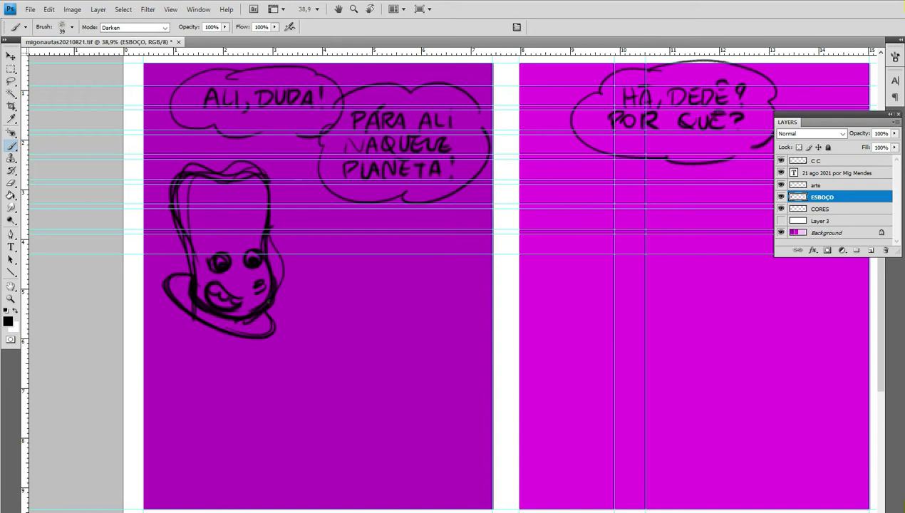
- Sketch the first character's torso, raised waving hand and other arm reaching out with an open hand
drag(258, 308, 298, 336)
mouse_move(241, 319)
mouse_down()
mouse_move(284, 356)
mouse_move(241, 379)
mouse_up()
mouse_move(156, 354)
mouse_down()
mouse_move(230, 392)
mouse_move(237, 386)
mouse_up()
drag(258, 339, 246, 378)
drag(192, 318, 185, 360)
drag(144, 330, 182, 360)
drag(186, 335, 184, 360)
mouse_move(148, 311)
mouse_down()
mouse_move(133, 295)
mouse_move(136, 267)
mouse_move(171, 229)
mouse_move(184, 273)
mouse_up()
drag(293, 358, 311, 367)
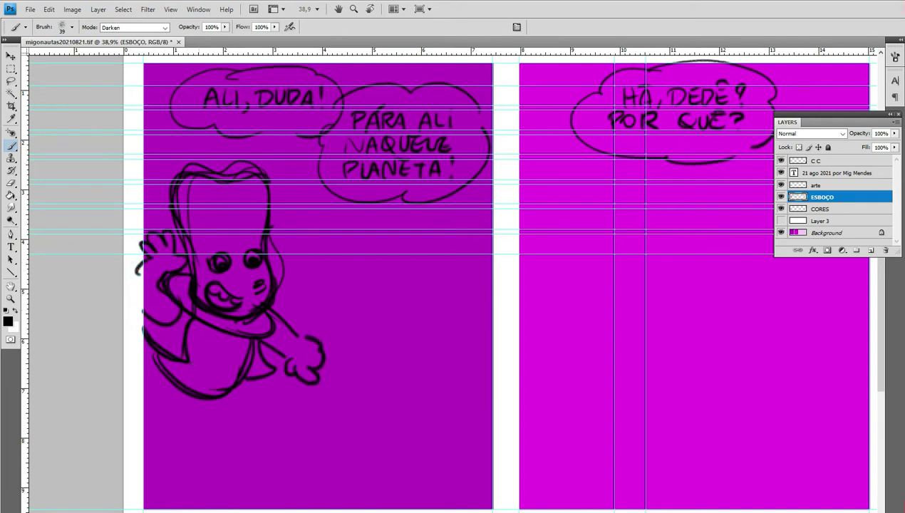
- Add the thick curved band around the first character's lower body and reinforce the jaw and head-top lines
mouse_move(161, 342)
mouse_down()
mouse_move(242, 389)
mouse_move(155, 339)
mouse_move(186, 349)
mouse_up()
mouse_move(226, 386)
mouse_down()
mouse_move(251, 336)
mouse_move(263, 369)
mouse_up()
mouse_move(271, 285)
mouse_down()
mouse_move(264, 268)
mouse_move(266, 276)
mouse_up()
drag(194, 169, 242, 170)
- Draw pointed tails under both first-panel balloons and two small ovals between them
drag(273, 130, 258, 154)
drag(261, 153, 289, 134)
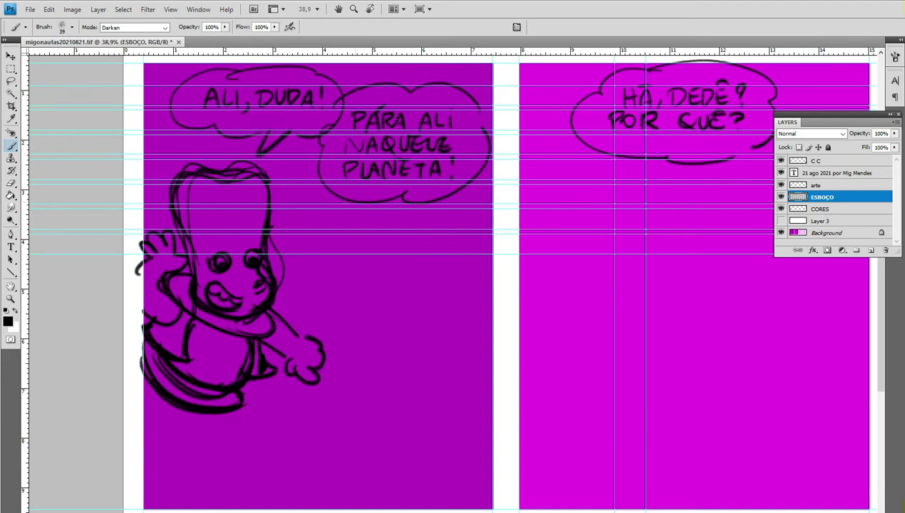
drag(353, 194, 294, 229)
drag(293, 230, 329, 198)
drag(278, 173, 290, 169)
drag(307, 186, 291, 185)
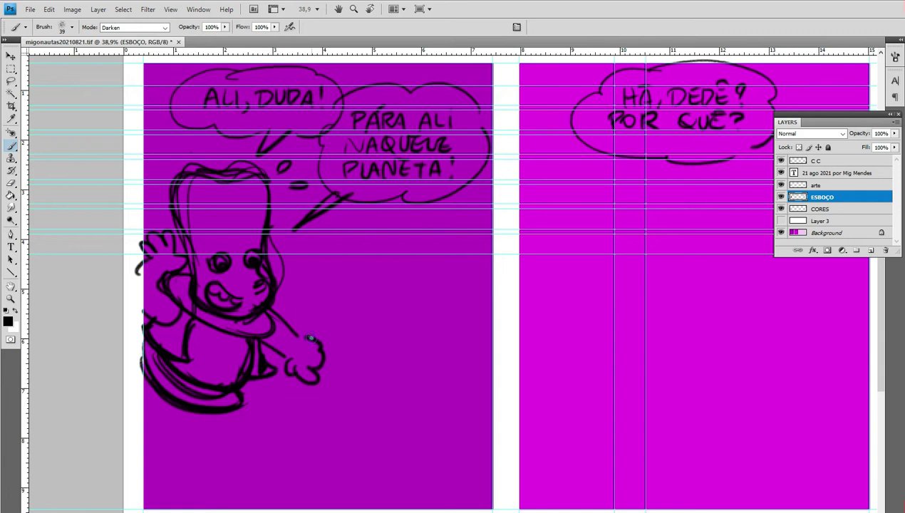
- Sketch the second character's tall head and rounded snout beside the first character, erasing the misplaced eye circle
drag(339, 313, 378, 345)
key(ctrl+z)
mouse_move(324, 223)
mouse_down()
mouse_move(356, 339)
mouse_move(407, 210)
mouse_move(411, 313)
mouse_move(426, 344)
mouse_move(353, 346)
mouse_move(333, 218)
mouse_move(400, 218)
mouse_move(353, 342)
mouse_up()
key(z)
mouse_move(384, 310)
mouse_down()
mouse_move(422, 303)
mouse_move(389, 278)
mouse_up()
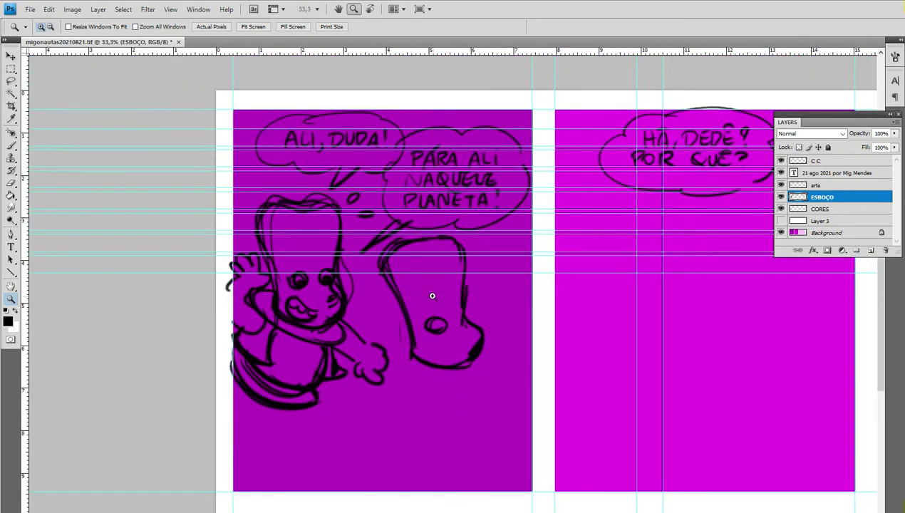
click(441, 284)
key(h)
drag(448, 313, 426, 269)
key(b)
mouse_move(351, 335)
mouse_down()
mouse_move(393, 292)
mouse_move(445, 316)
mouse_up()
key(e)
drag(452, 281, 463, 303)
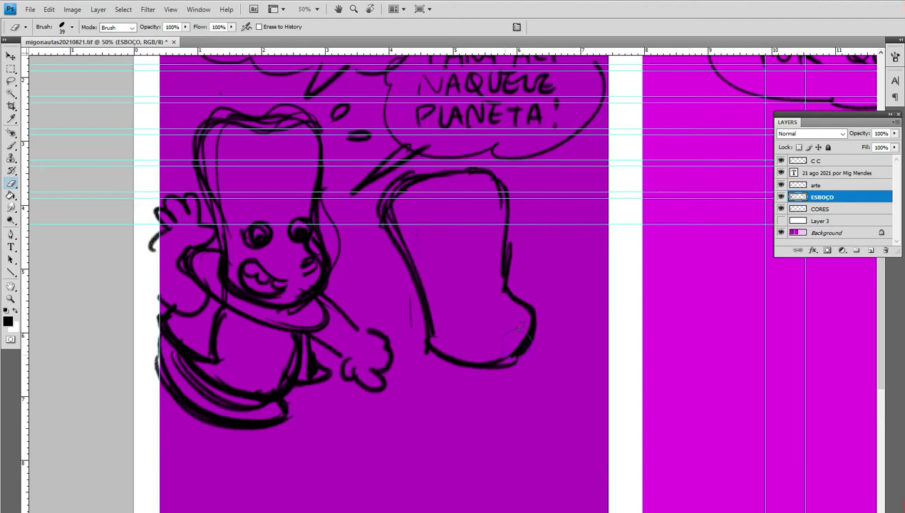
- Draw the second character's eyes, lashes, nostrils, mouth and wide collar around the neck
key(b)
mouse_move(456, 287)
mouse_down()
mouse_move(496, 281)
mouse_move(520, 317)
mouse_up()
drag(497, 346, 491, 352)
drag(460, 297, 502, 294)
mouse_move(426, 320)
mouse_down()
mouse_move(413, 358)
mouse_move(497, 377)
mouse_up()
drag(392, 328, 528, 382)
drag(420, 352, 539, 359)
drag(445, 294, 436, 295)
click(498, 282)
drag(498, 282, 500, 289)
- Sketch the spaceship's nose with curved grid lines in front of the second character, plus two upright control levers
mouse_move(598, 376)
mouse_down()
mouse_move(430, 491)
mouse_move(459, 511)
mouse_up()
drag(589, 426, 604, 426)
drag(554, 511, 603, 482)
mouse_move(491, 424)
mouse_down()
mouse_move(576, 473)
mouse_move(591, 512)
mouse_up()
drag(578, 377, 602, 403)
drag(470, 360, 546, 388)
mouse_move(474, 344)
mouse_down()
mouse_move(455, 417)
mouse_move(487, 420)
mouse_up()
drag(570, 376, 585, 374)
- Draw the second character's arms and hands gripping the two control levers, and refine the eye and mouth lines
drag(412, 360, 429, 426)
mouse_move(427, 356)
mouse_down()
mouse_move(424, 396)
mouse_move(457, 391)
mouse_up()
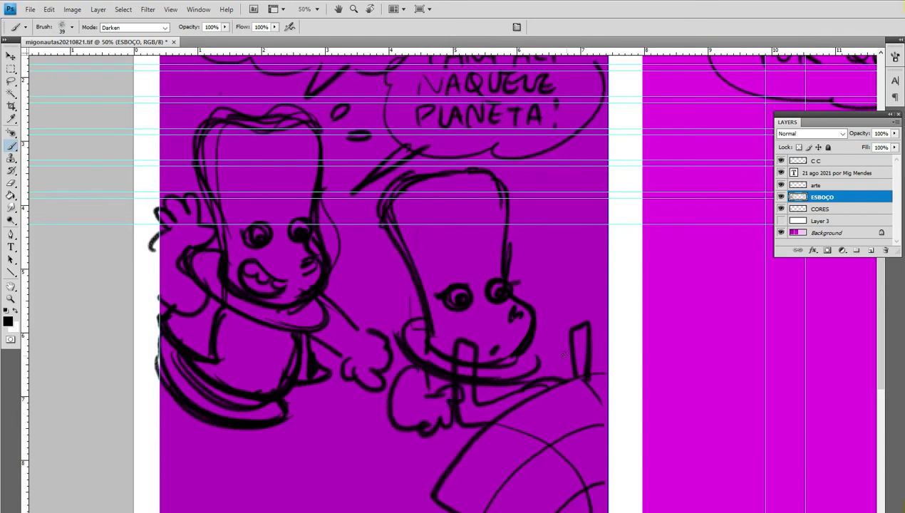
drag(539, 359, 575, 347)
drag(560, 361, 551, 377)
drag(418, 365, 452, 421)
drag(435, 390, 456, 403)
mouse_move(541, 354)
mouse_down()
mouse_move(552, 379)
mouse_move(568, 376)
mouse_up()
drag(444, 300, 436, 294)
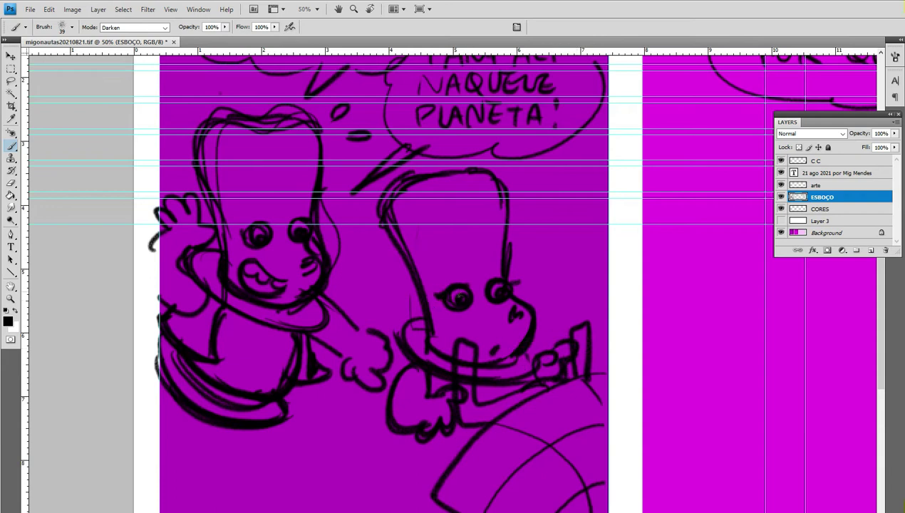
drag(494, 351, 505, 333)
drag(462, 449, 347, 507)
key(ctrl+z)
drag(437, 399, 450, 307)
mouse_move(484, 354)
mouse_down()
mouse_move(418, 367)
mouse_move(311, 476)
mouse_up()
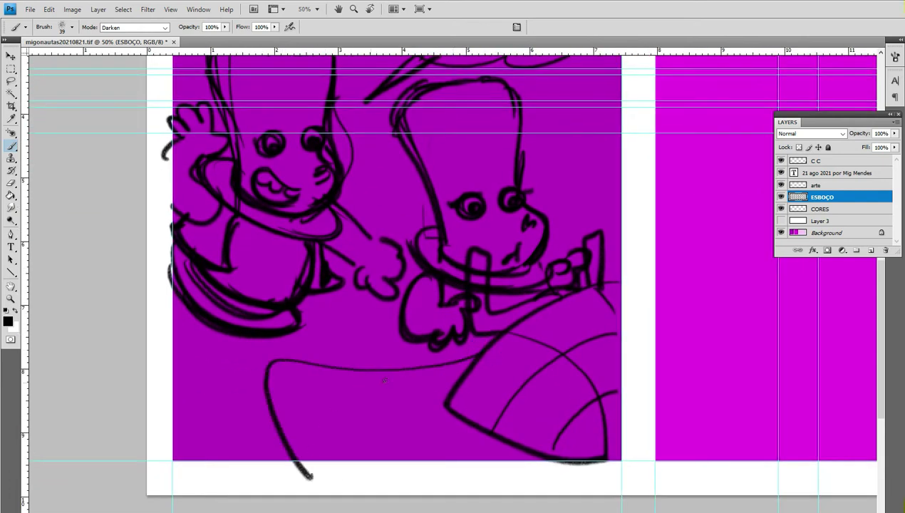
key(ctrl+z)
- Sketch the spaceship's long double-lined rim below both characters and the rounded seat base beside the second character
mouse_move(478, 355)
mouse_down()
mouse_move(199, 347)
mouse_move(165, 334)
mouse_up()
mouse_move(165, 336)
mouse_down()
mouse_move(424, 369)
mouse_move(477, 353)
mouse_up()
mouse_move(169, 345)
mouse_down()
mouse_move(427, 380)
mouse_move(476, 374)
mouse_up()
drag(400, 318, 417, 372)
drag(356, 343, 326, 372)
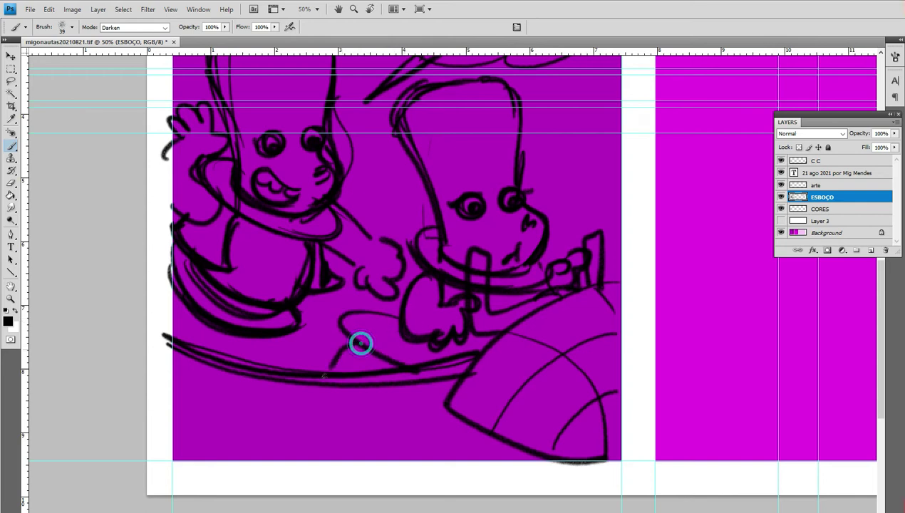
- Draw the large rounded seat back behind the second character and short panel lines above the ship's rim
mouse_move(372, 312)
mouse_down()
mouse_move(425, 183)
mouse_move(410, 178)
mouse_move(429, 174)
mouse_up()
mouse_move(514, 174)
mouse_down()
mouse_move(576, 189)
mouse_move(622, 246)
mouse_up()
drag(188, 303, 195, 356)
drag(228, 326, 237, 362)
drag(270, 329, 279, 364)
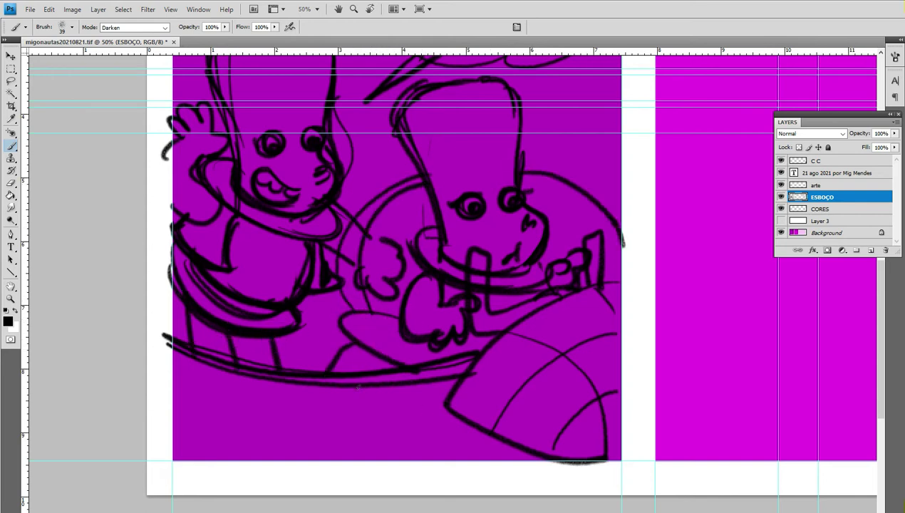
- Detail the spaceship's hull below the rim with panel seams, oval portholes, vent lines and small round lights
drag(374, 376, 425, 458)
drag(322, 370, 339, 460)
drag(287, 356, 275, 479)
drag(242, 357, 158, 466)
drag(213, 353, 155, 419)
drag(190, 372, 292, 408)
mouse_move(203, 386)
mouse_down()
mouse_move(188, 416)
mouse_move(384, 414)
mouse_move(309, 389)
mouse_move(279, 433)
mouse_move(302, 435)
mouse_up()
drag(285, 441, 303, 442)
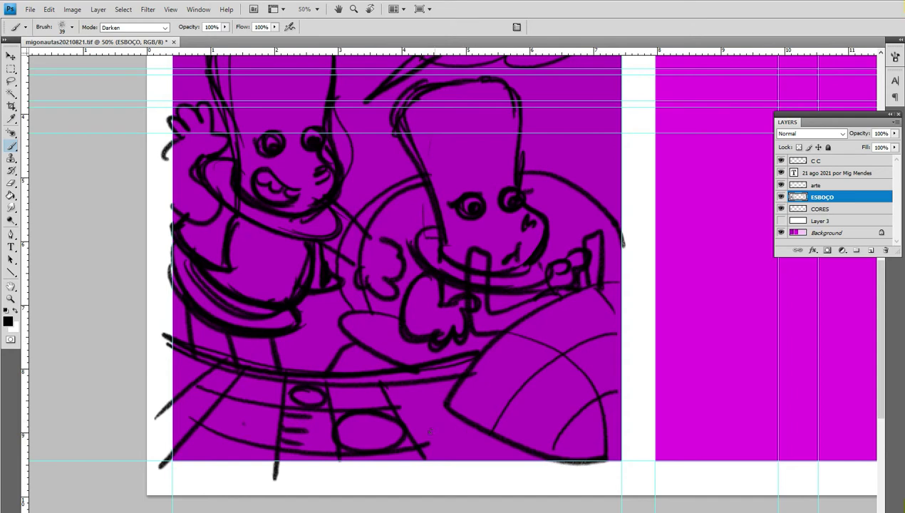
drag(260, 409, 262, 408)
click(410, 404)
click(423, 419)
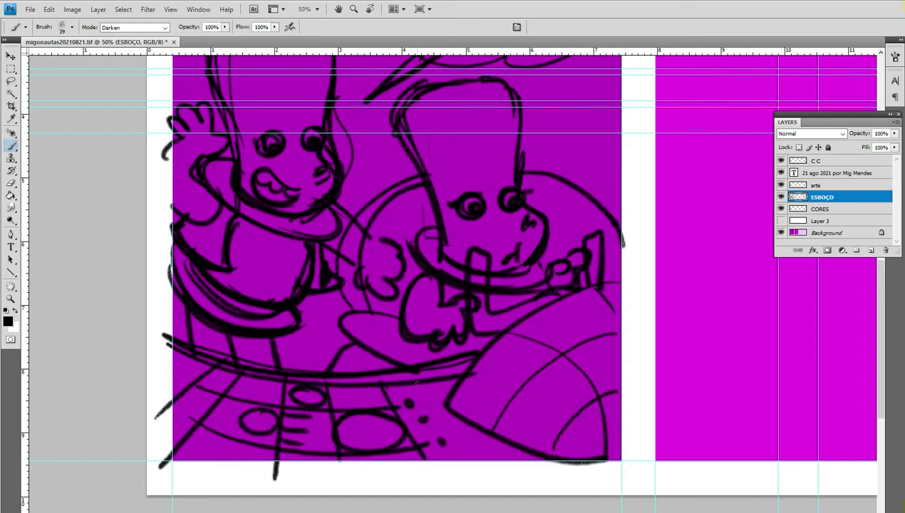
- Lasso the characters and spaceship in the first panel and copy them onto a new layer
drag(525, 230, 468, 416)
drag(539, 401, 374, 329)
drag(636, 298, 506, 281)
drag(582, 271, 810, 238)
drag(609, 269, 622, 267)
drag(591, 231, 615, 240)
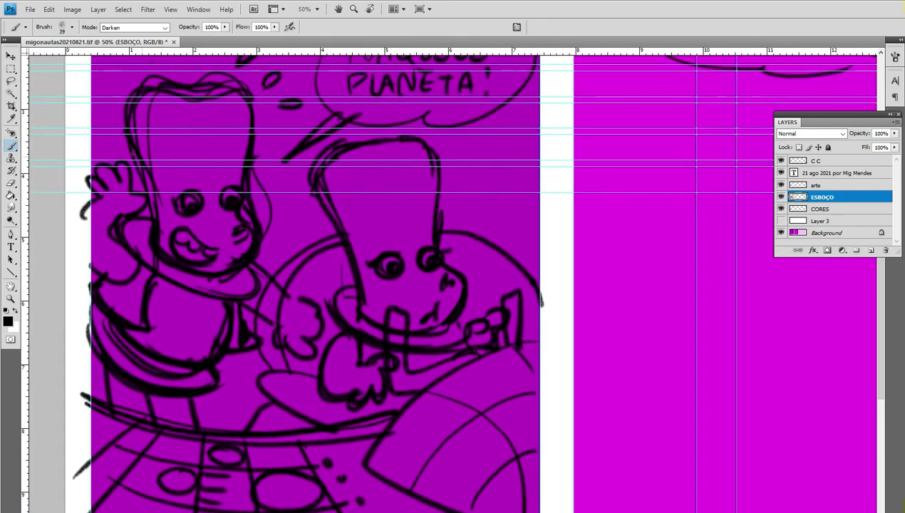
click(12, 80)
drag(480, 179, 554, 509)
mouse_move(77, 509)
mouse_down()
mouse_move(76, 246)
mouse_move(107, 93)
mouse_move(93, 99)
mouse_up()
key(ctrl+shift+alt+n)
- Move the copied sketch into the second panel and merge it into the ESBOÇO layer
key(v)
mouse_move(172, 300)
mouse_down()
mouse_move(571, 289)
mouse_move(421, 239)
mouse_up()
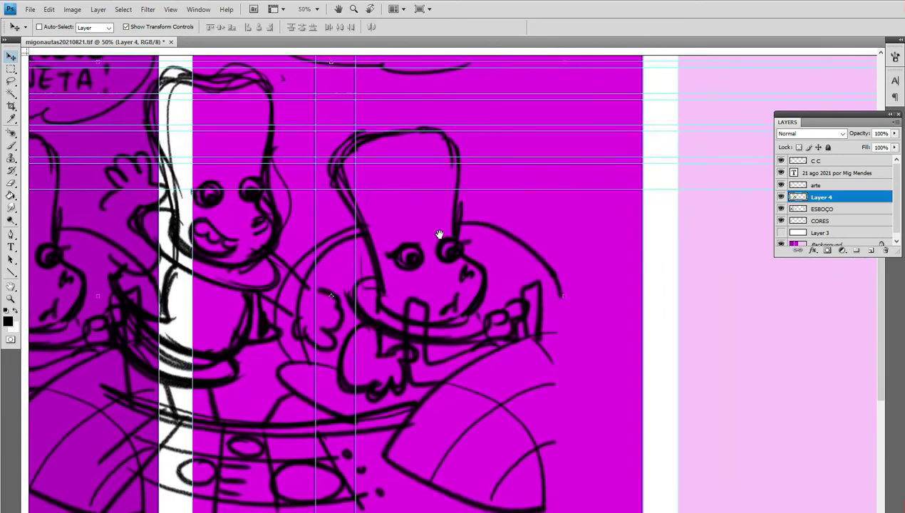
drag(503, 214, 500, 223)
key(ctrl+e)
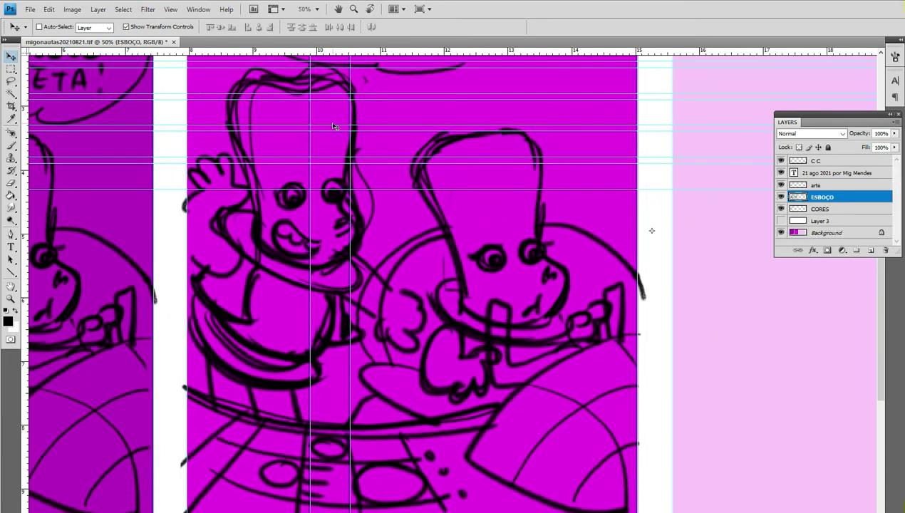
- Erase the first character's eyes, mouth, hands, arms and torso lines in the second panel's copy
key(e)
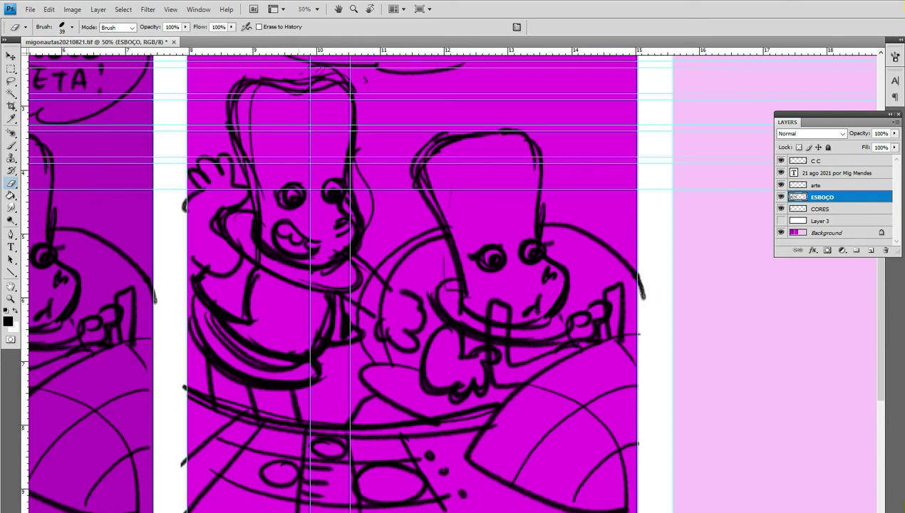
drag(308, 237, 244, 235)
mouse_move(187, 206)
mouse_down()
mouse_move(201, 169)
mouse_move(194, 184)
mouse_move(227, 211)
mouse_up()
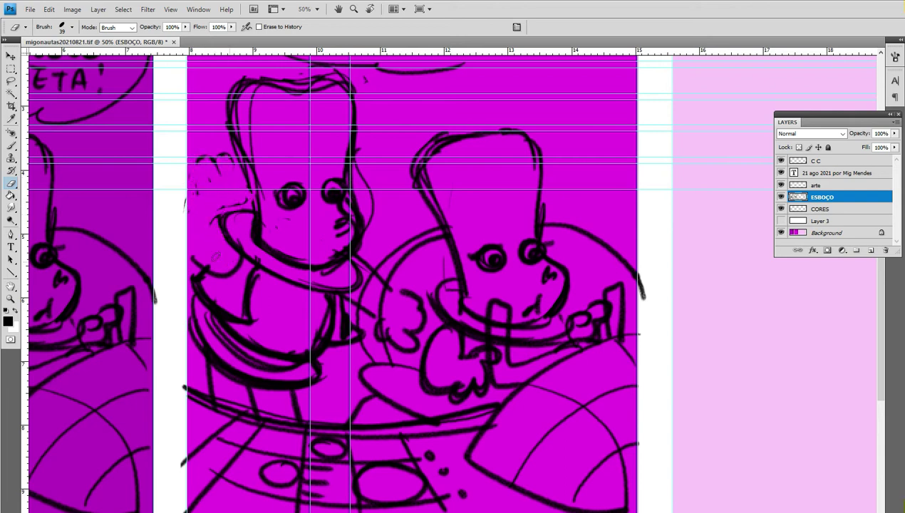
drag(214, 257, 212, 258)
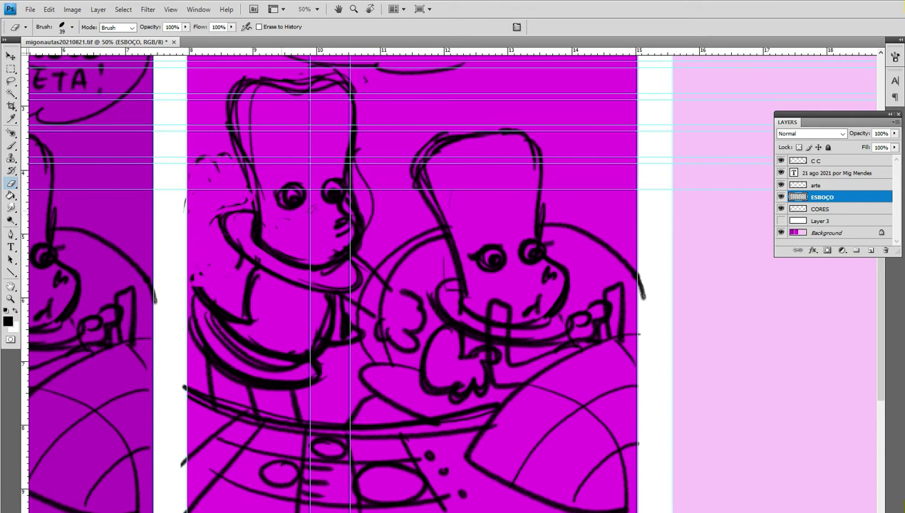
drag(285, 194, 291, 200)
mouse_move(295, 201)
mouse_down()
mouse_move(333, 191)
mouse_move(347, 202)
mouse_up()
mouse_move(352, 318)
mouse_down()
mouse_move(330, 317)
mouse_move(369, 303)
mouse_move(285, 349)
mouse_move(235, 334)
mouse_move(281, 365)
mouse_up()
drag(220, 321, 288, 366)
drag(390, 314, 397, 340)
- Redraw the second panel's seat back edge and the first character's arms with both hands held at the chest
key(b)
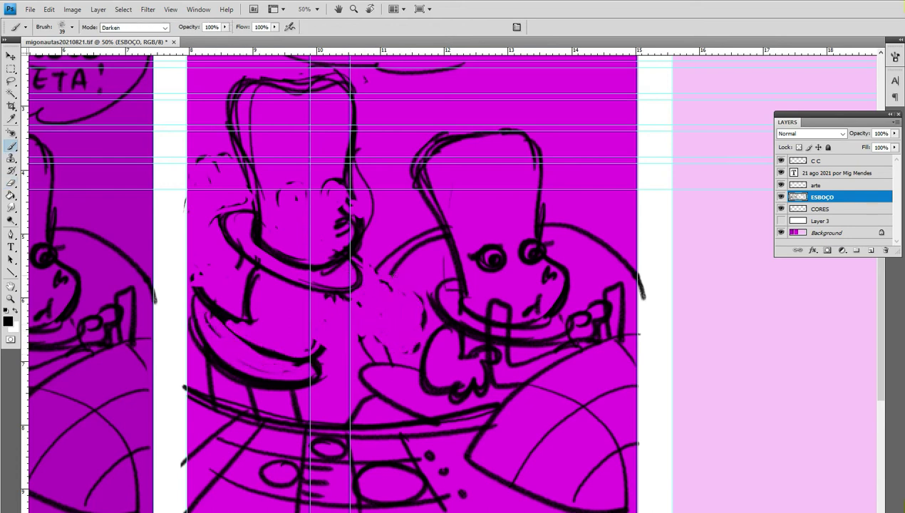
mouse_move(406, 260)
mouse_down()
mouse_move(402, 370)
mouse_move(378, 363)
mouse_move(360, 290)
mouse_up()
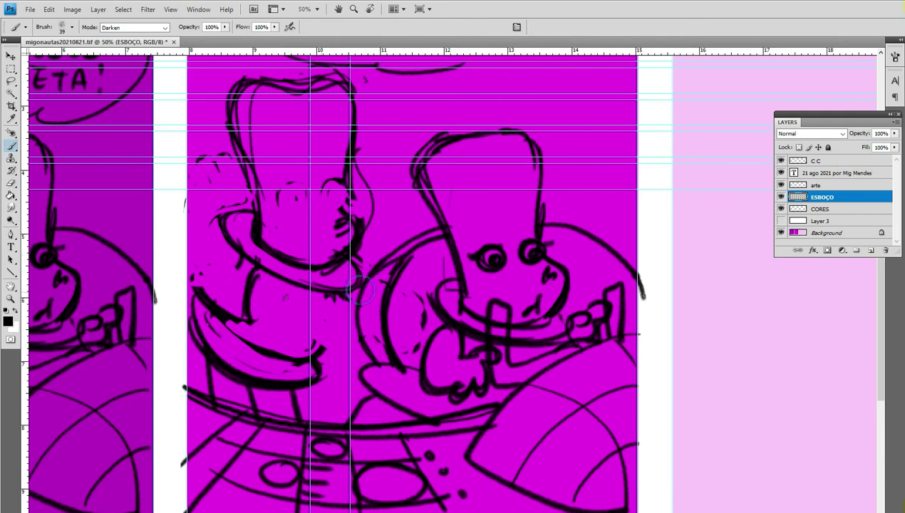
mouse_move(286, 267)
mouse_down()
mouse_move(311, 264)
mouse_move(295, 302)
mouse_move(323, 291)
mouse_move(271, 260)
mouse_up()
mouse_move(269, 299)
mouse_down()
mouse_move(256, 264)
mouse_move(237, 276)
mouse_move(228, 302)
mouse_up()
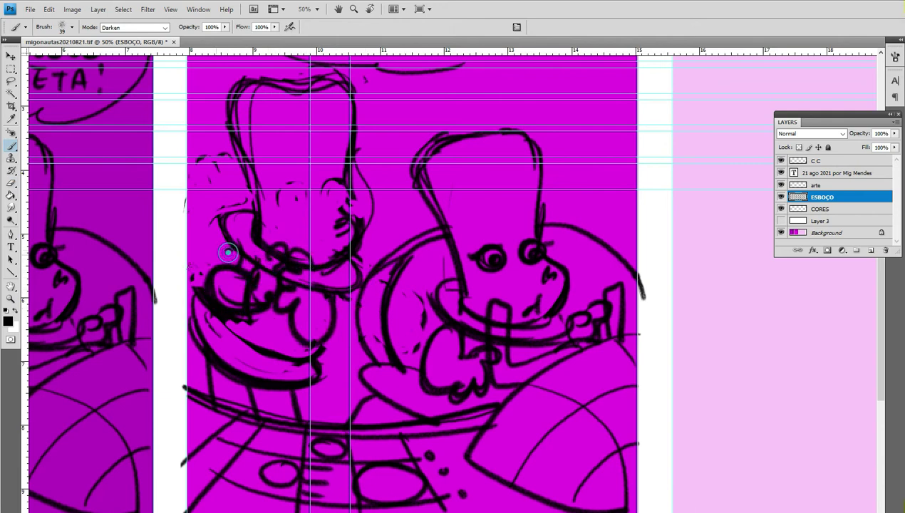
drag(214, 246, 235, 265)
drag(337, 294, 329, 341)
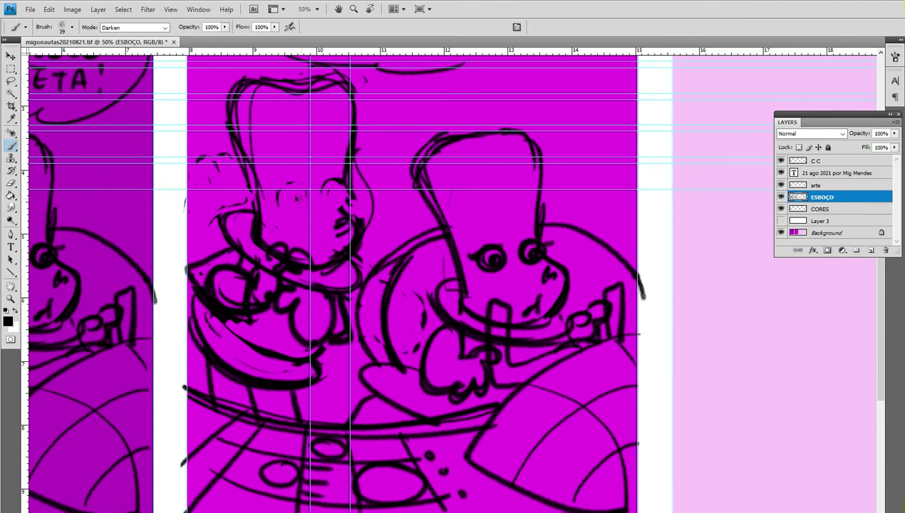
- Draw wide eyes with pupils and a small mouth on the first character's face in the second panel
mouse_move(303, 193)
mouse_down()
mouse_move(288, 209)
mouse_move(339, 192)
mouse_move(328, 208)
mouse_up()
drag(302, 200, 332, 203)
click(329, 199)
drag(288, 236, 319, 247)
drag(284, 221, 270, 246)
drag(332, 257, 315, 238)
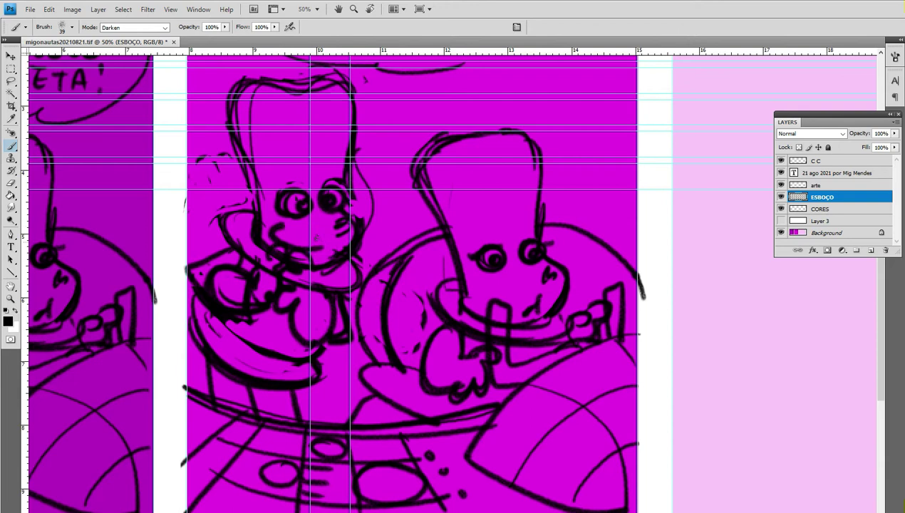
- Draw sweat drops on both sides of the first character's tall head
drag(216, 134, 204, 146)
drag(214, 161, 205, 180)
mouse_move(376, 121)
mouse_down()
mouse_move(385, 111)
mouse_move(385, 150)
mouse_up()
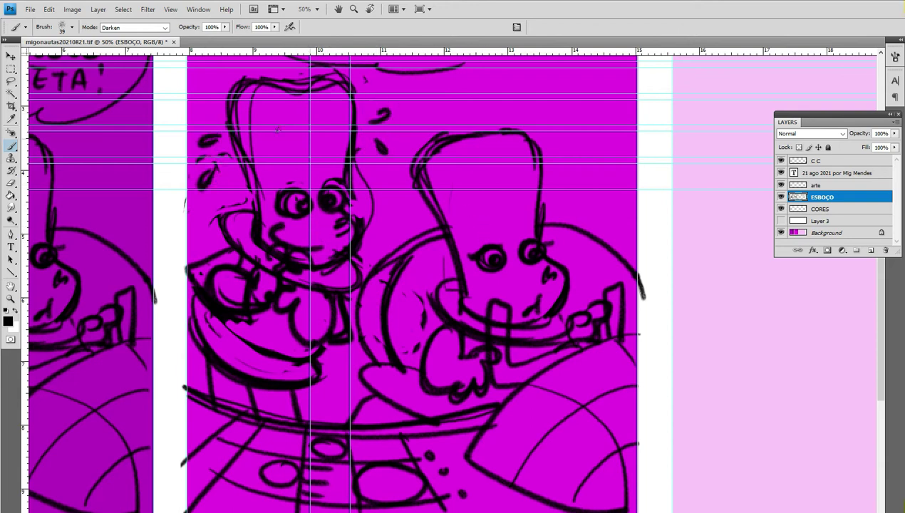
- Lasso the second character's head and collar in the second panel and flip the selection horizontally
click(10, 83)
drag(474, 116, 423, 217)
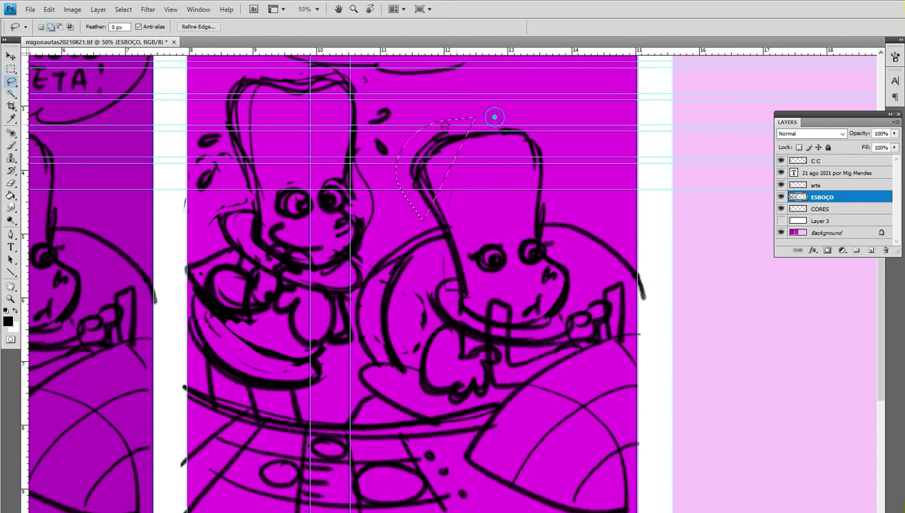
mouse_move(448, 281)
mouse_down()
mouse_move(431, 314)
mouse_move(485, 341)
mouse_move(583, 287)
mouse_move(503, 109)
mouse_move(460, 121)
mouse_up()
click(10, 56)
click(49, 8)
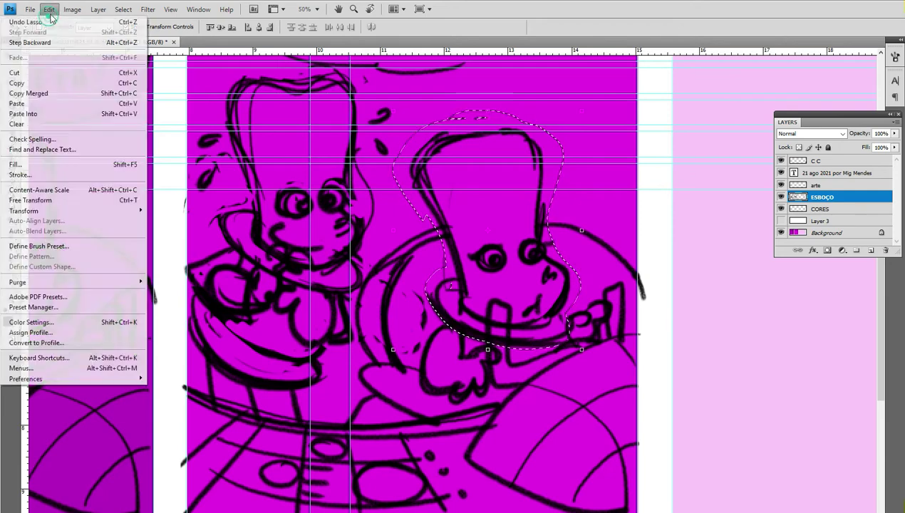
mouse_move(50, 211)
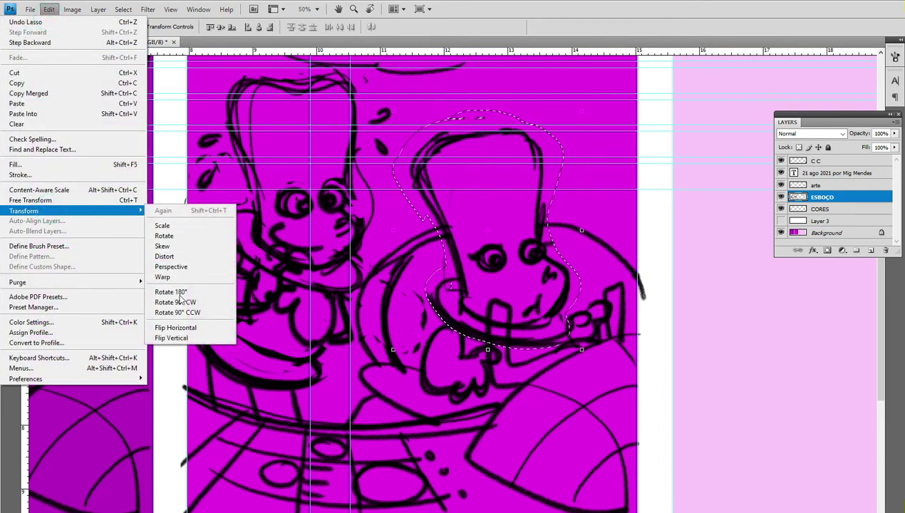
click(190, 328)
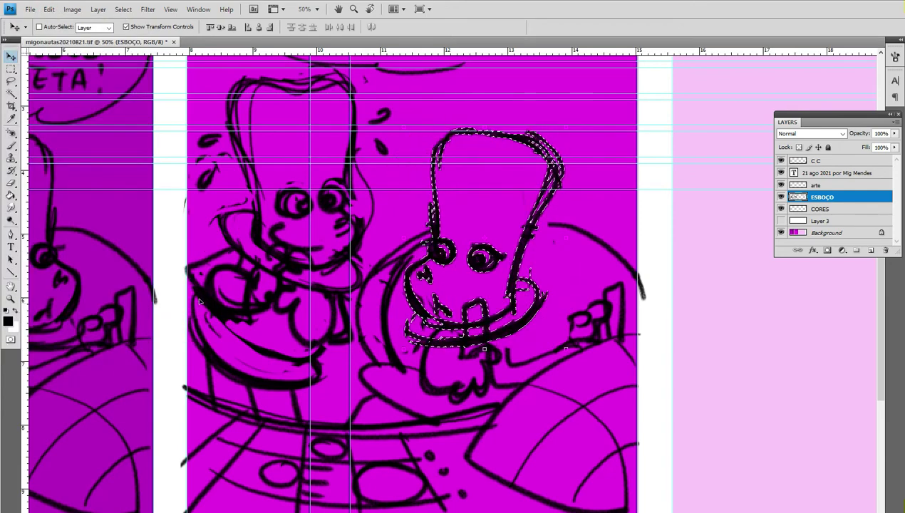
- Rotate the flipped head 31° clockwise and reposition it over the second character's seat
drag(506, 208, 511, 197)
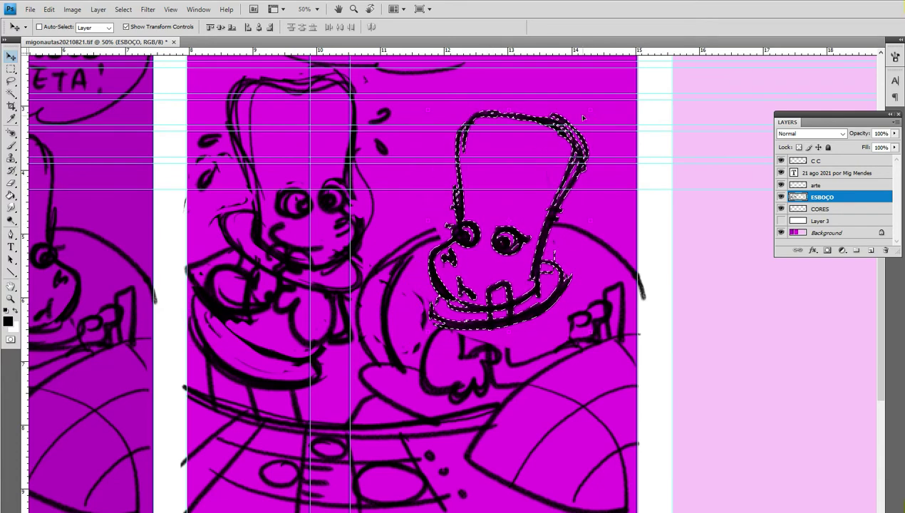
key(ctrl+t)
mouse_move(597, 109)
mouse_down()
mouse_move(622, 135)
mouse_move(636, 173)
mouse_up()
key(Return)
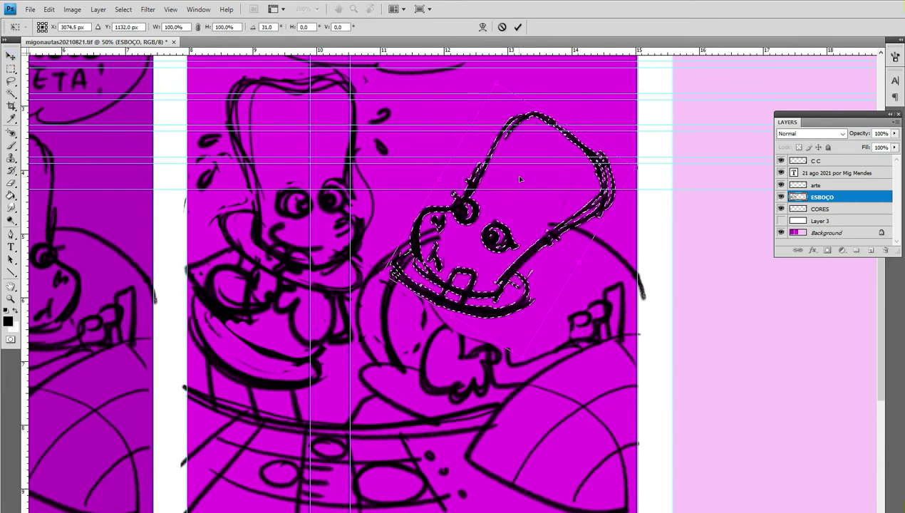
mouse_move(487, 165)
mouse_down()
mouse_move(509, 184)
mouse_move(507, 202)
mouse_move(506, 192)
mouse_up()
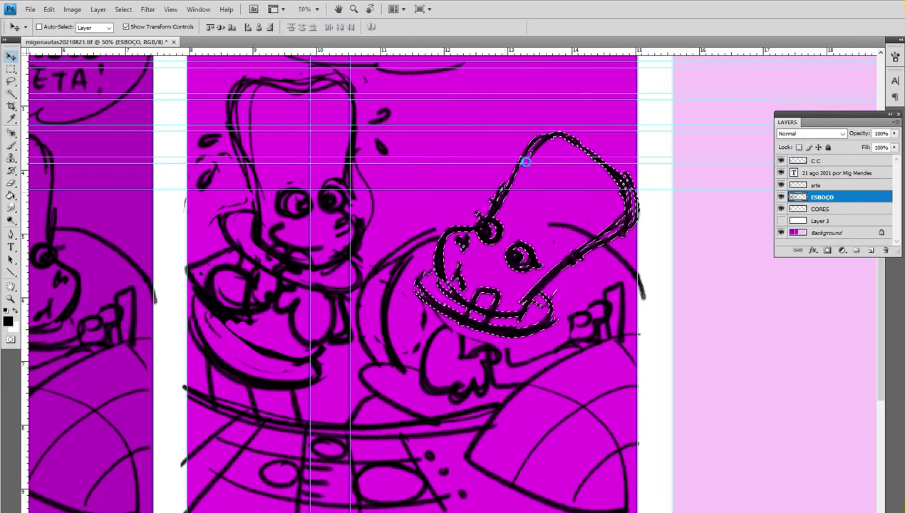
- Rotate the tilted head slightly counterclockwise, apply the transform and deselect it
key(ctrl+t)
drag(647, 123, 575, 174)
key(Return)
key(ctrl+d)
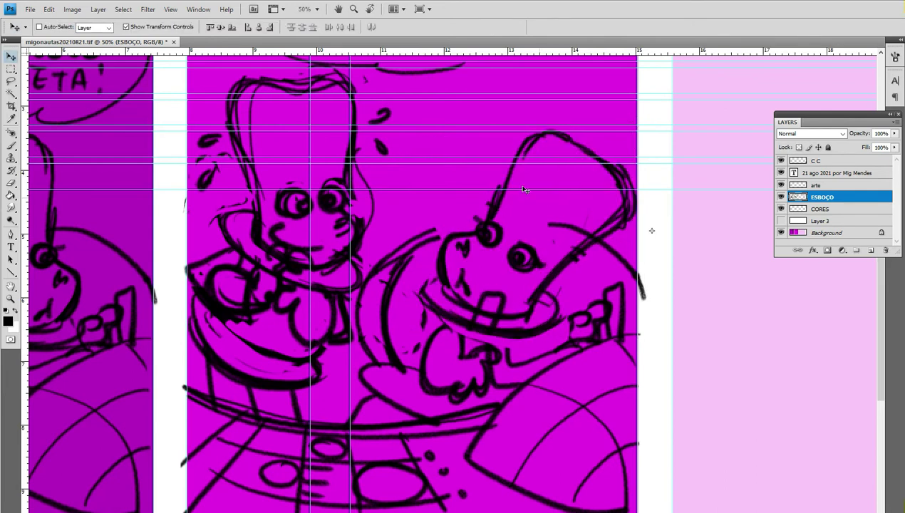
- Erase and redraw the second character's pupils, then sketch an open mouth and a new arm edge below the collar
key(e)
drag(513, 252, 520, 258)
key(b)
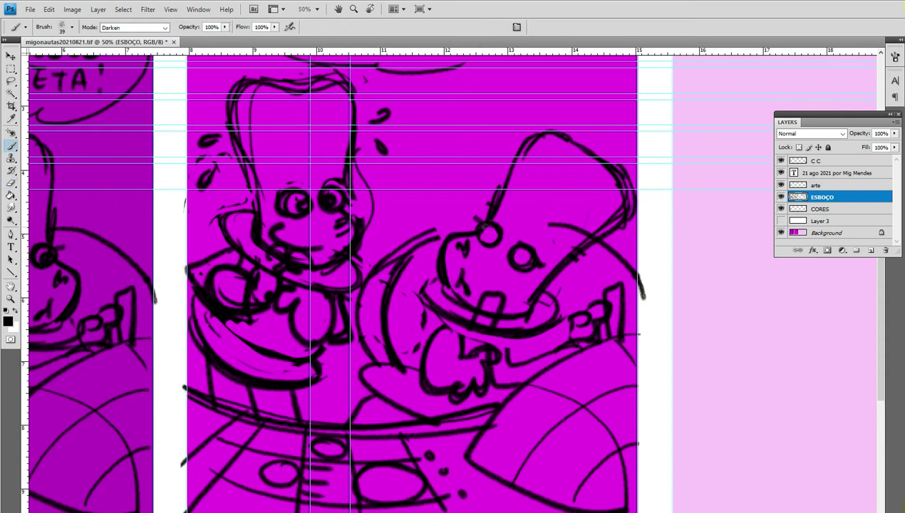
click(482, 228)
drag(518, 250, 525, 259)
mouse_move(463, 275)
mouse_down()
mouse_move(474, 304)
mouse_move(450, 333)
mouse_move(497, 332)
mouse_move(507, 323)
mouse_move(491, 356)
mouse_up()
drag(508, 334, 508, 353)
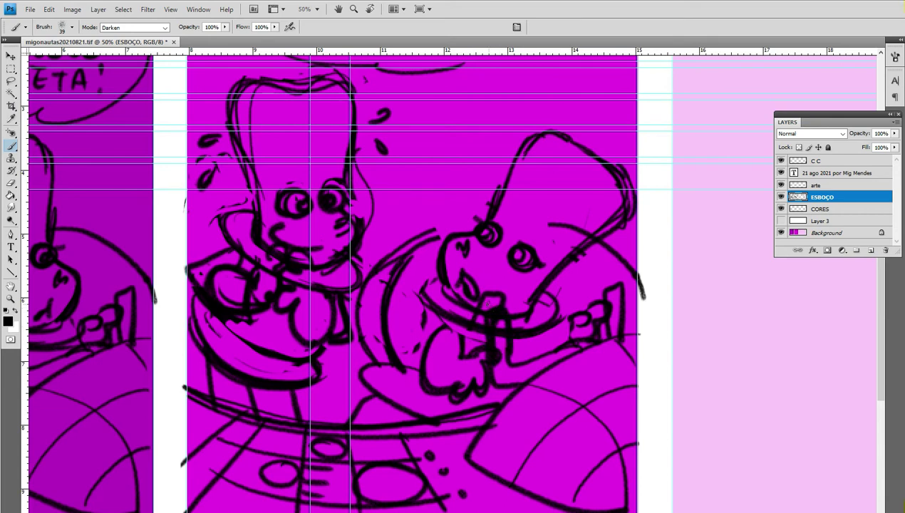
- Erase the second character's old hand and torso lines, the overlapping arm lines, and the lever with its gripping hand
key(e)
drag(453, 340, 462, 353)
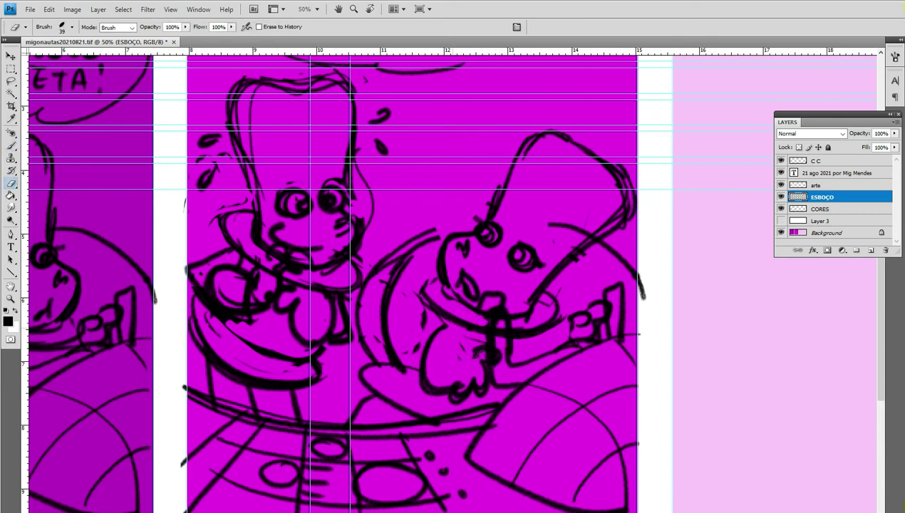
mouse_move(459, 395)
mouse_down()
mouse_move(481, 360)
mouse_move(428, 349)
mouse_up()
mouse_move(507, 333)
mouse_down()
mouse_move(495, 285)
mouse_move(501, 299)
mouse_move(498, 287)
mouse_move(516, 316)
mouse_up()
mouse_move(583, 325)
mouse_down()
mouse_move(614, 296)
mouse_move(588, 301)
mouse_move(570, 339)
mouse_move(638, 334)
mouse_up()
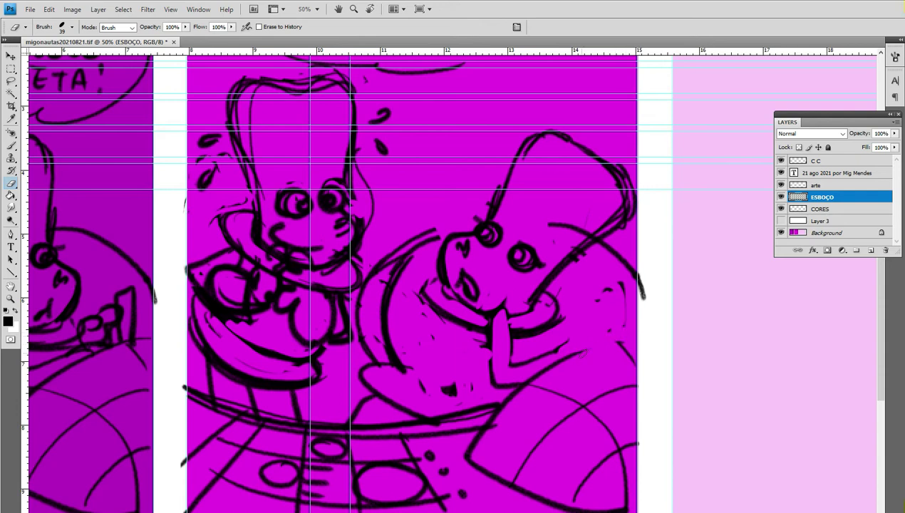
- Redraw the spaceship's nose edge, the lever and the second character's arm and hand gripping it
key(b)
drag(562, 356, 547, 349)
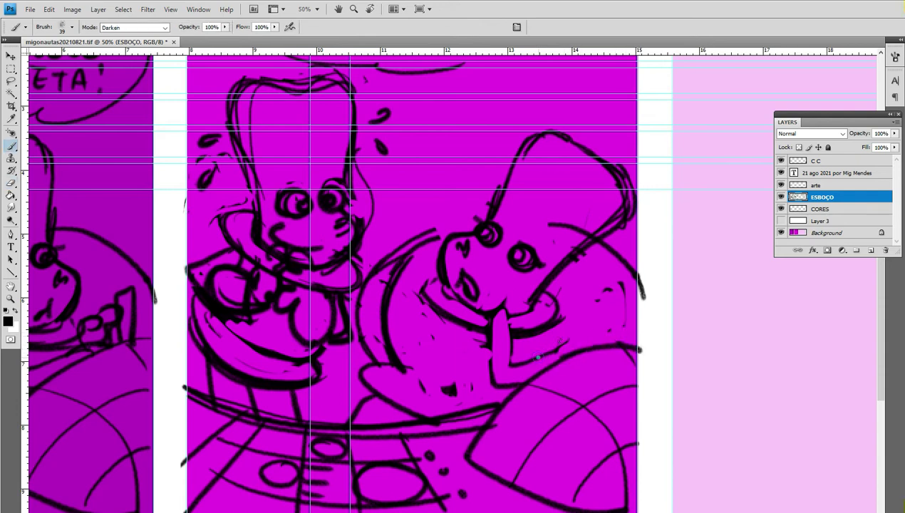
mouse_move(609, 353)
mouse_down()
mouse_move(609, 288)
mouse_move(620, 314)
mouse_up()
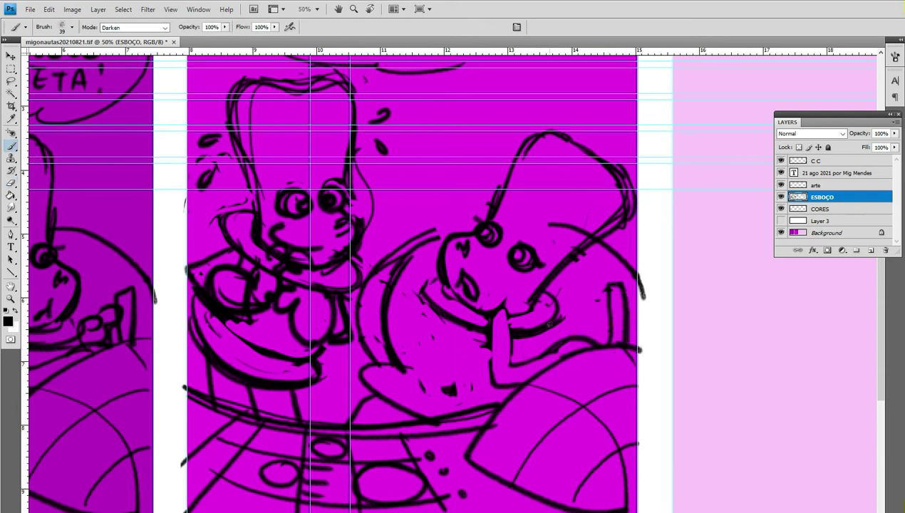
mouse_move(574, 320)
mouse_down()
mouse_move(594, 303)
mouse_move(589, 324)
mouse_up()
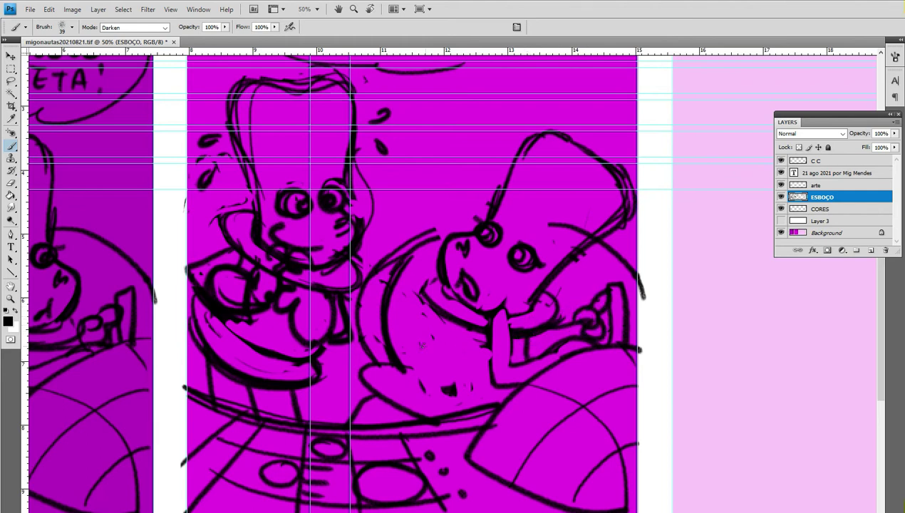
- Sketch the second character's other arm as a rounded shape with its hand resting on the seat edge
drag(431, 309, 414, 363)
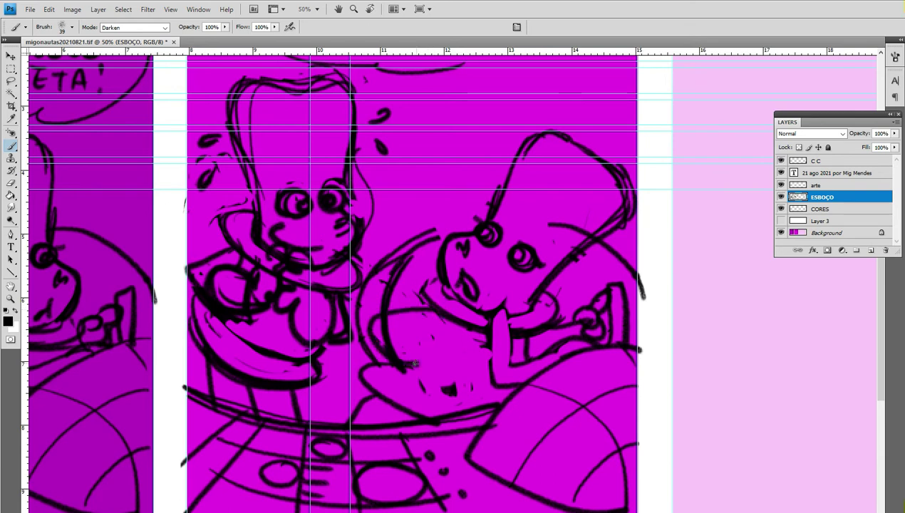
key(ctrl+z)
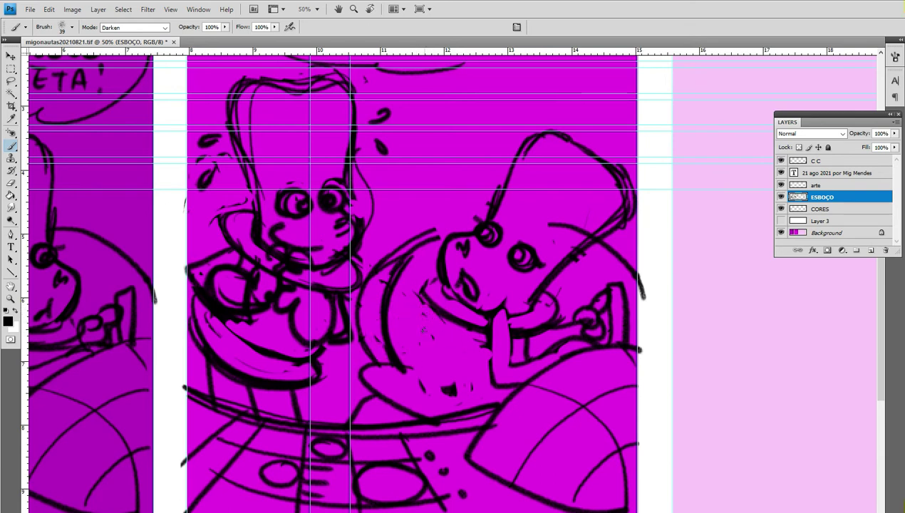
mouse_move(430, 308)
mouse_down()
mouse_move(399, 368)
mouse_move(426, 393)
mouse_move(454, 386)
mouse_move(398, 373)
mouse_move(431, 400)
mouse_up()
drag(430, 401, 450, 400)
mouse_move(445, 356)
mouse_down()
mouse_move(456, 387)
mouse_move(450, 346)
mouse_up()
mouse_move(432, 310)
mouse_down()
mouse_move(404, 324)
mouse_move(436, 357)
mouse_up()
drag(451, 394, 472, 407)
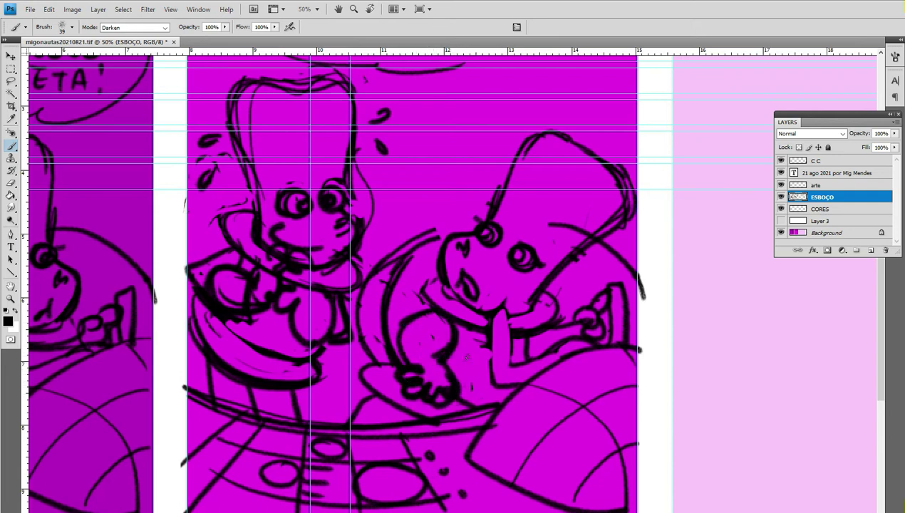
- Erase the overlapping collar lines under the second character's head and redraw the collar cleanly
key(e)
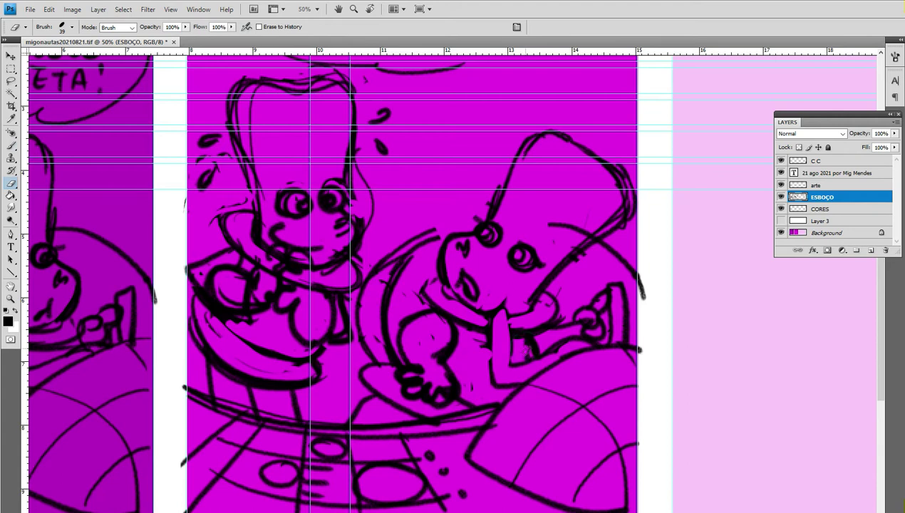
drag(466, 334, 482, 341)
drag(445, 289, 476, 312)
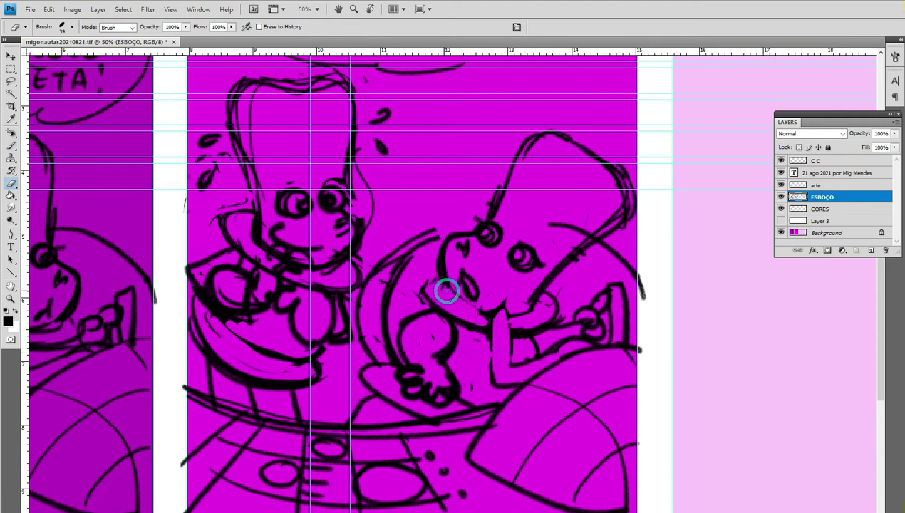
drag(425, 292, 487, 312)
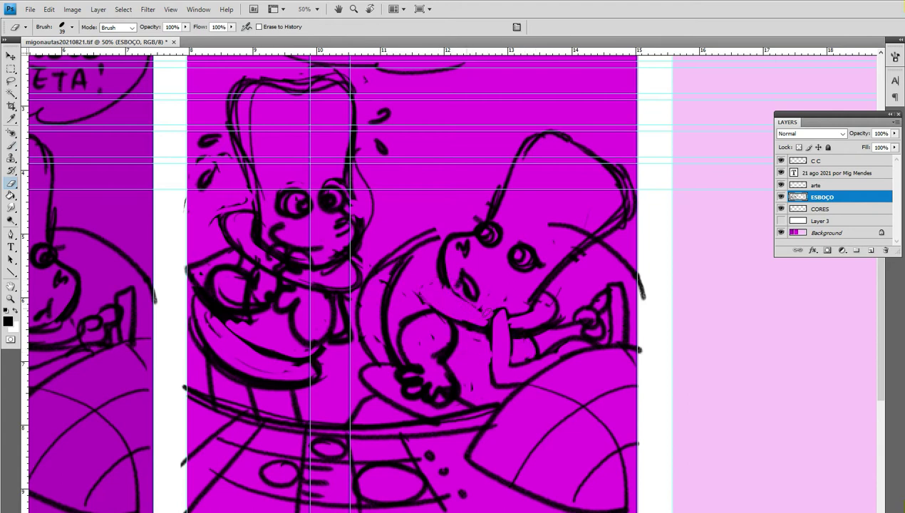
key(b)
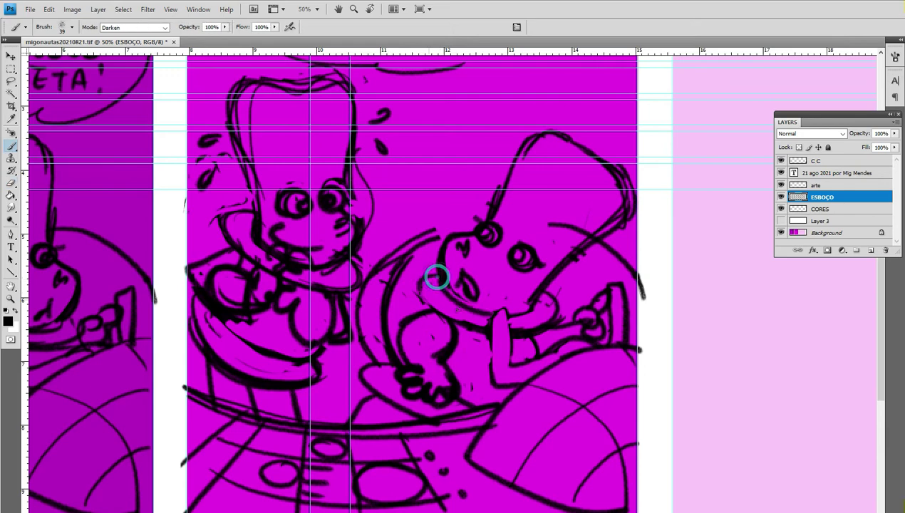
- Lasso the "HÃ, DEDÊ? POR QUÊ?" balloon with its lettering and move it above the second character, then deselect
drag(502, 223, 500, 301)
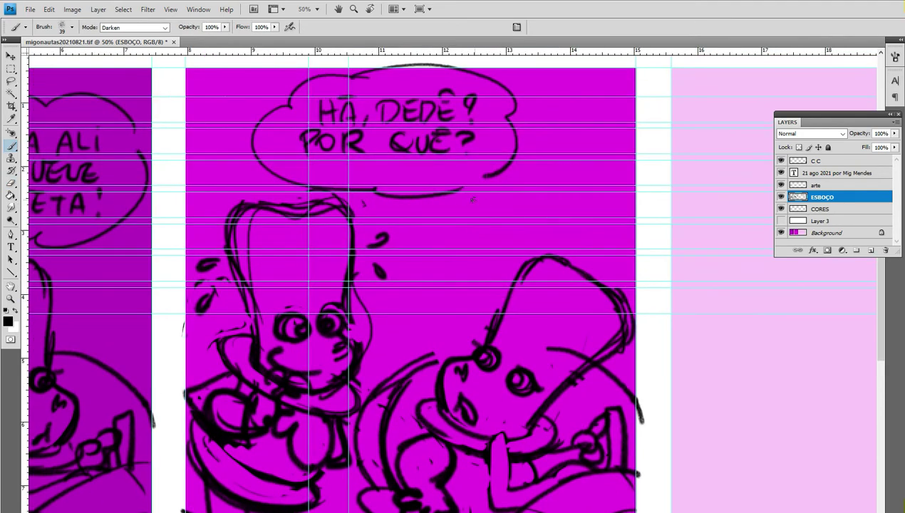
click(11, 80)
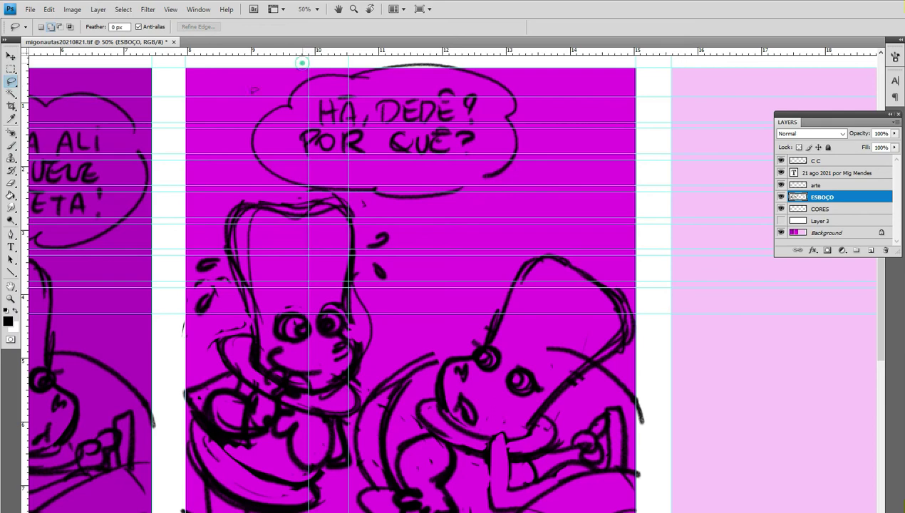
mouse_move(483, 45)
mouse_down()
mouse_move(285, 65)
mouse_move(541, 62)
mouse_up()
key(v)
mouse_move(390, 111)
mouse_down()
mouse_move(377, 113)
mouse_move(491, 124)
mouse_up()
key(ctrl+d)
- Draw the balloon's tail down toward the second character and close the gap in the balloon's lower outline
key(b)
mouse_move(455, 197)
mouse_down()
mouse_move(469, 278)
mouse_move(480, 196)
mouse_up()
drag(551, 206, 577, 188)
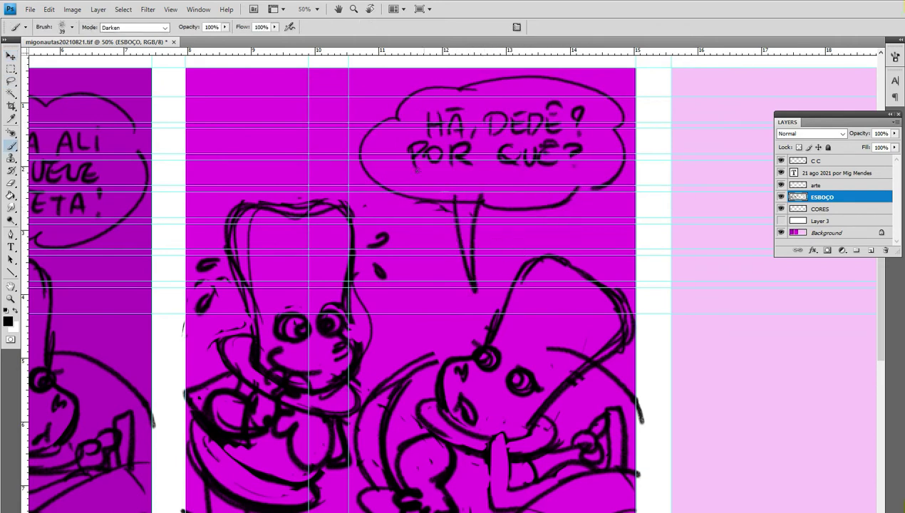
- Sketch the second panel's upper background with a long curve, rounded and angular shapes beside the balloon, and arcs in the opposite corner
mouse_move(168, 229)
mouse_down()
mouse_move(213, 189)
mouse_move(368, 150)
mouse_up()
mouse_move(289, 76)
mouse_down()
mouse_move(214, 162)
mouse_move(187, 177)
mouse_up()
drag(230, 96, 268, 114)
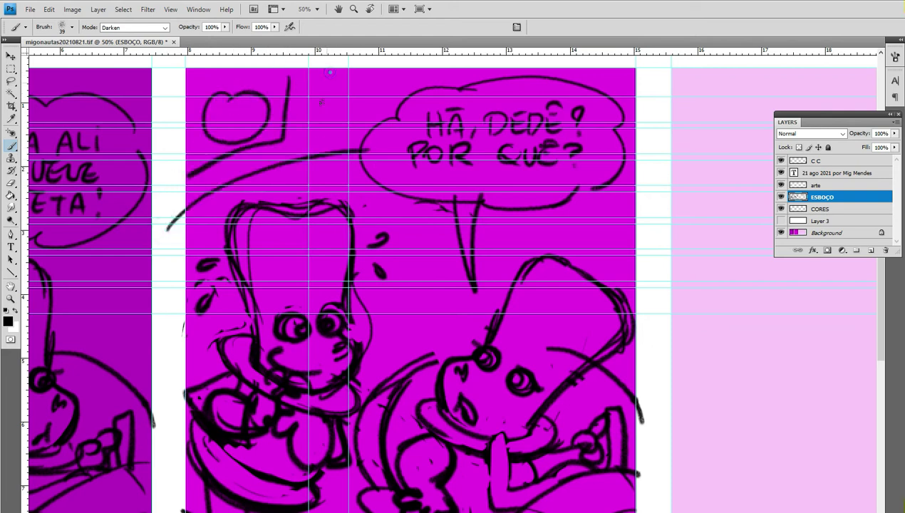
drag(321, 72, 342, 74)
mouse_move(185, 106)
mouse_down()
mouse_move(222, 110)
mouse_move(240, 74)
mouse_up()
mouse_move(185, 121)
mouse_down()
mouse_move(213, 131)
mouse_move(258, 70)
mouse_up()
mouse_move(574, 72)
mouse_down()
mouse_move(635, 91)
mouse_move(602, 83)
mouse_up()
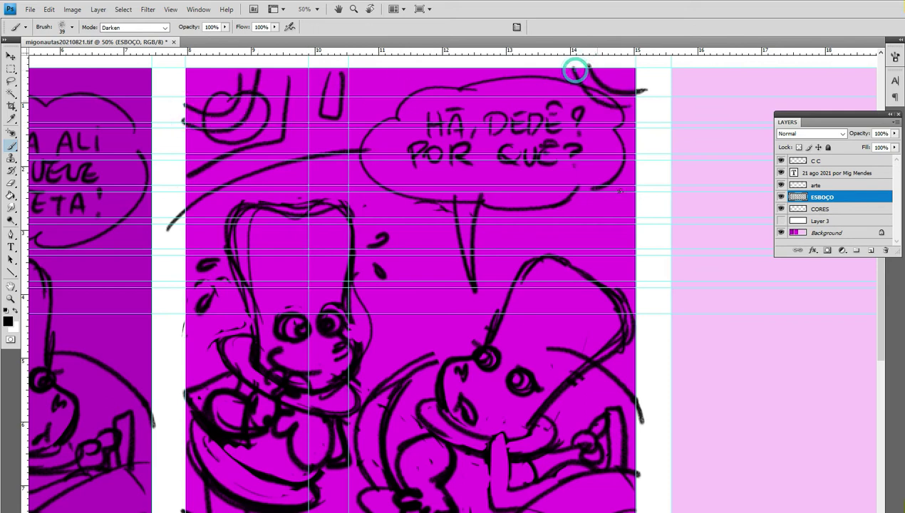
- Sketch a swirled circular shape at the panel edge below the balloon and small rounded details between the balloon and the angular shapes
mouse_move(555, 186)
mouse_down()
mouse_move(639, 228)
mouse_move(635, 247)
mouse_up()
drag(595, 197, 641, 261)
key(ctrl+z)
drag(617, 221, 628, 273)
drag(317, 133, 329, 137)
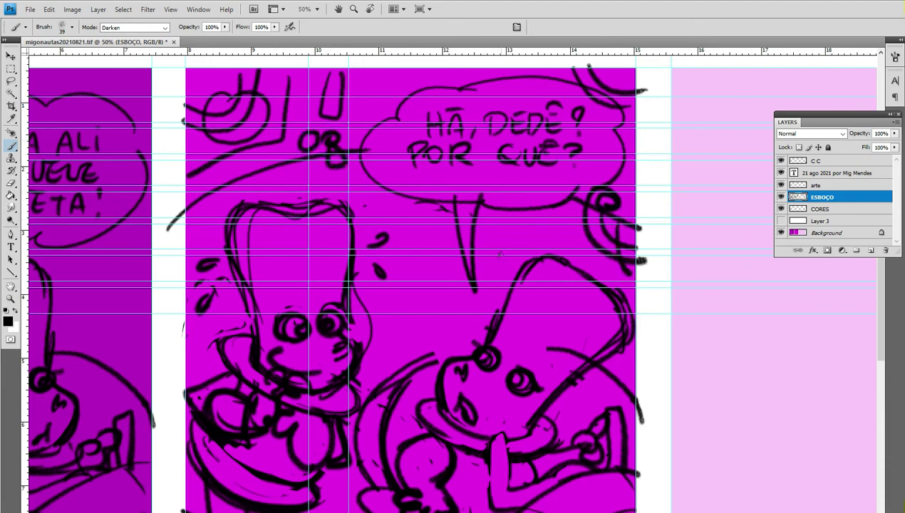
- Erase stray lines around the second character's tall head, the background swirl, the seat, and the resting arm and hand
drag(554, 277, 410, 220)
drag(556, 254, 416, 228)
drag(492, 244, 457, 242)
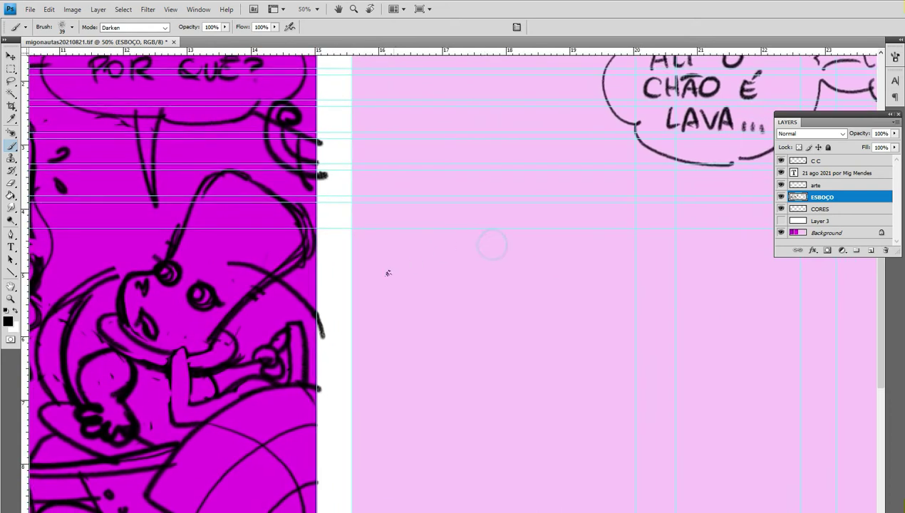
key(e)
mouse_move(277, 250)
mouse_down()
mouse_move(297, 213)
mouse_move(311, 220)
mouse_up()
drag(316, 177, 307, 184)
drag(98, 291, 76, 321)
drag(85, 409, 118, 421)
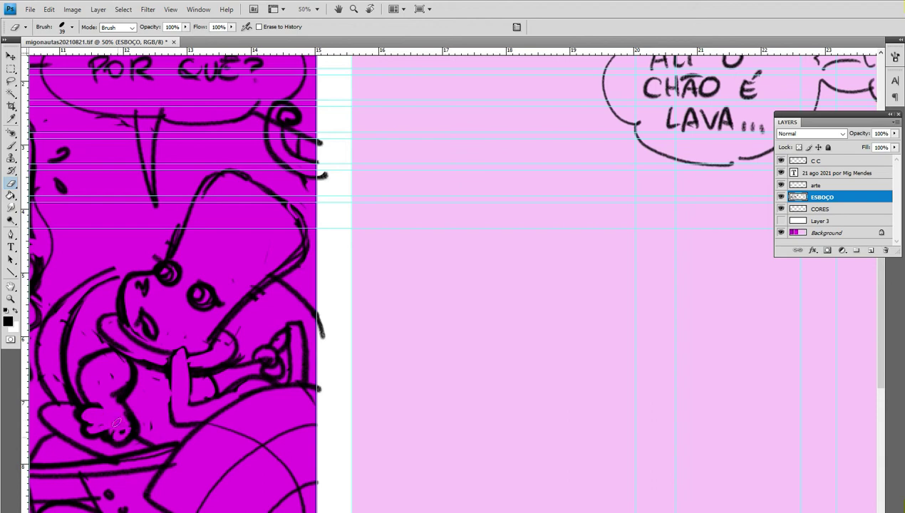
drag(115, 333, 152, 355)
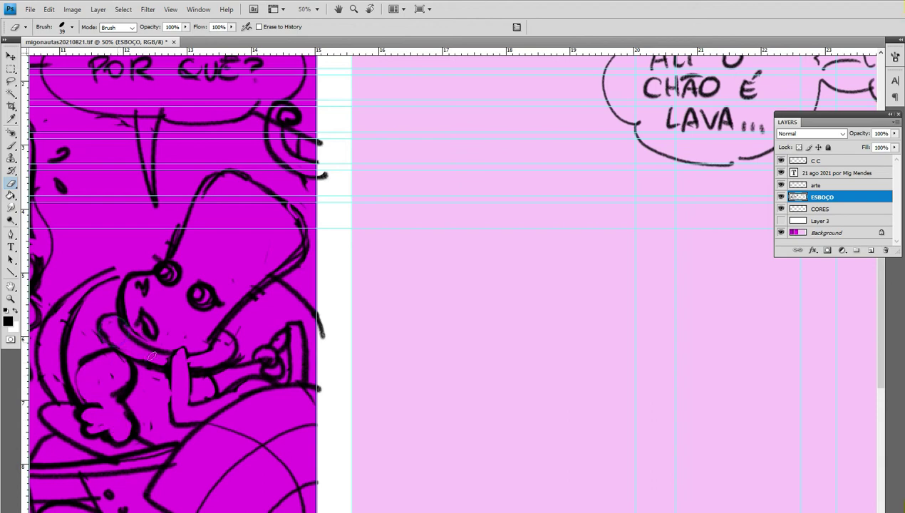
- Erase the second character's hand on the lever and redraw the forearm and gripping fingers
mouse_move(272, 355)
mouse_down()
mouse_move(258, 361)
mouse_move(281, 362)
mouse_up()
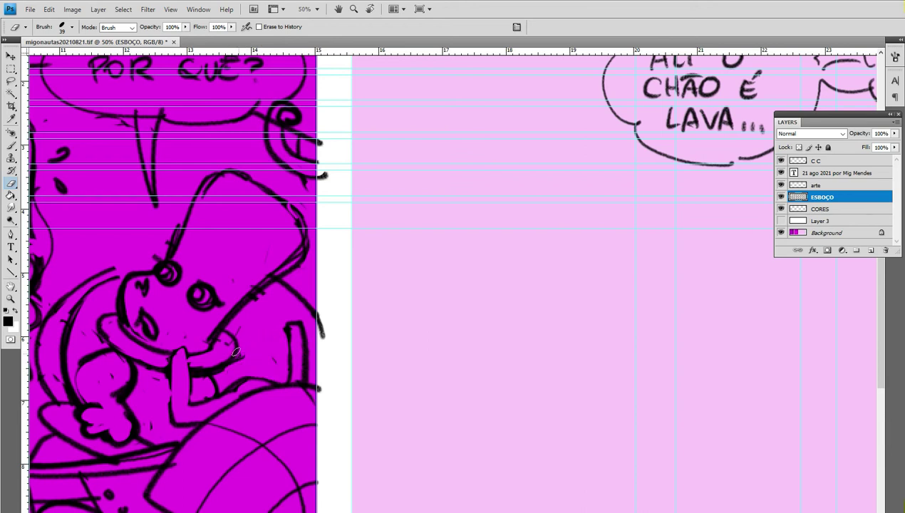
key(b)
mouse_move(223, 355)
mouse_down()
mouse_move(265, 349)
mouse_move(269, 378)
mouse_up()
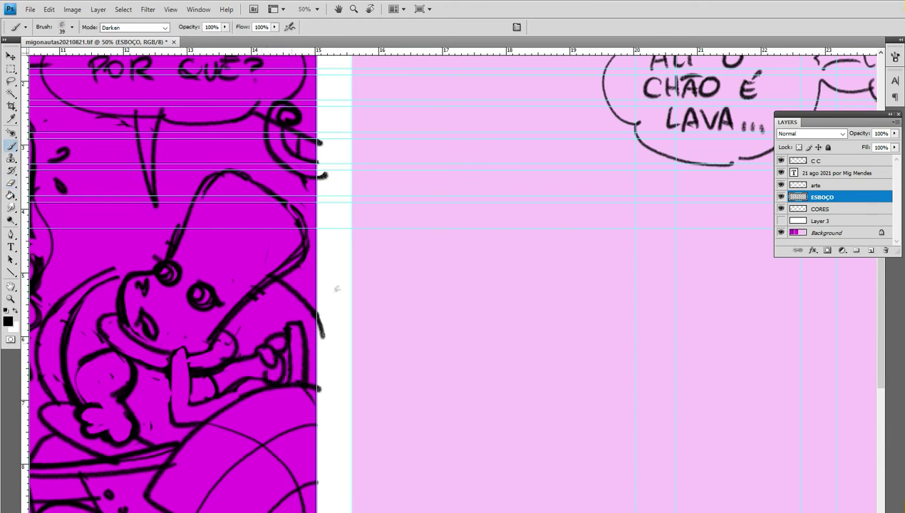
- Sketch the spaceship's long curved outline at the start of the third panel, with an oval and a small overlapping figure inside it
scroll(487, 204, right, 5)
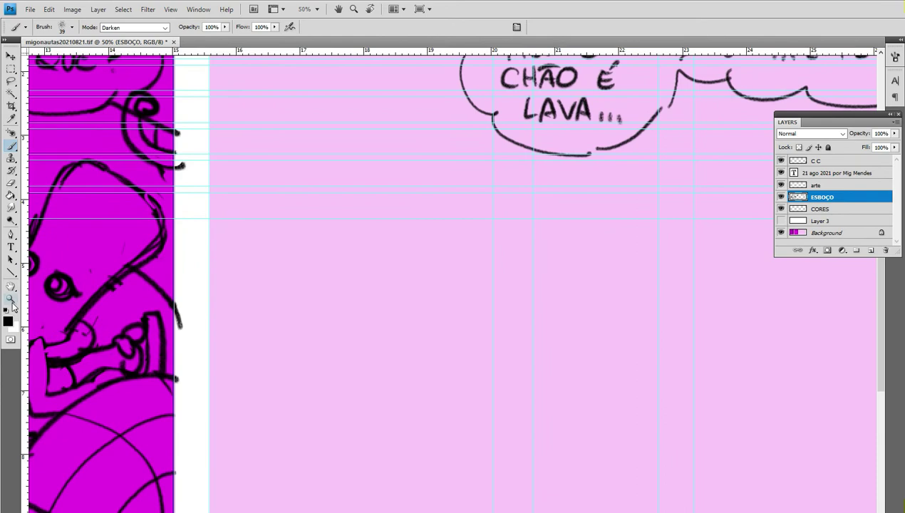
click(11, 300)
alt+click(570, 258)
mouse_move(604, 273)
mouse_down()
mouse_move(531, 293)
mouse_move(501, 269)
mouse_up()
key(b)
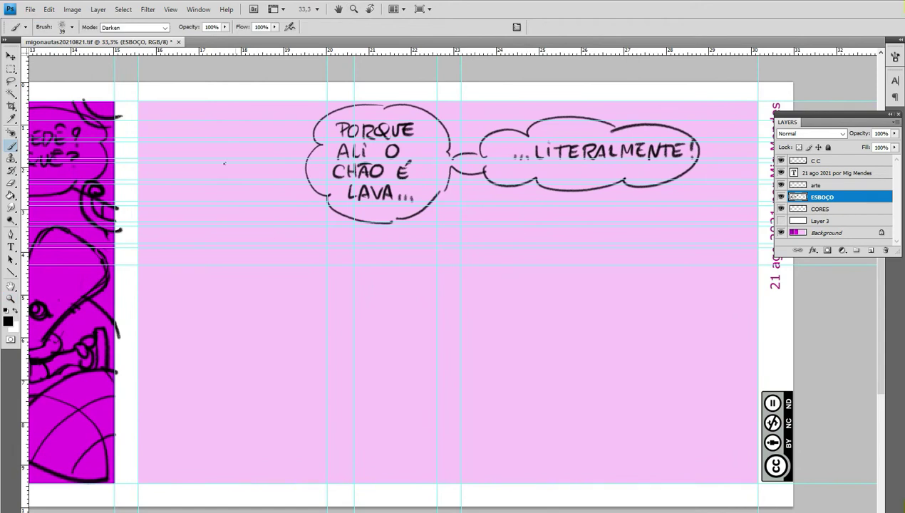
mouse_move(144, 114)
mouse_down()
mouse_move(244, 183)
mouse_move(246, 308)
mouse_move(137, 313)
mouse_up()
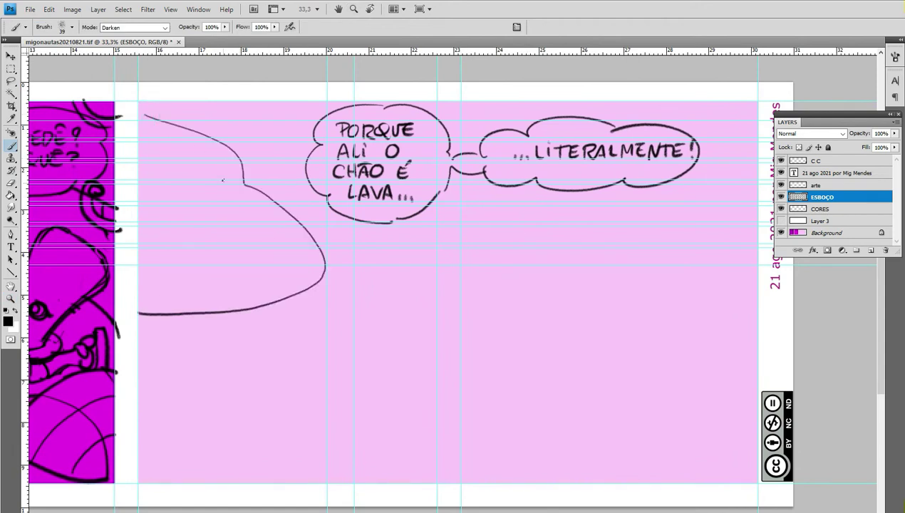
mouse_move(239, 158)
mouse_down()
mouse_move(244, 195)
mouse_move(192, 178)
mouse_move(201, 206)
mouse_up()
drag(168, 251, 188, 183)
mouse_move(158, 255)
mouse_down()
mouse_move(200, 258)
mouse_move(210, 243)
mouse_move(177, 248)
mouse_move(179, 235)
mouse_move(208, 242)
mouse_up()
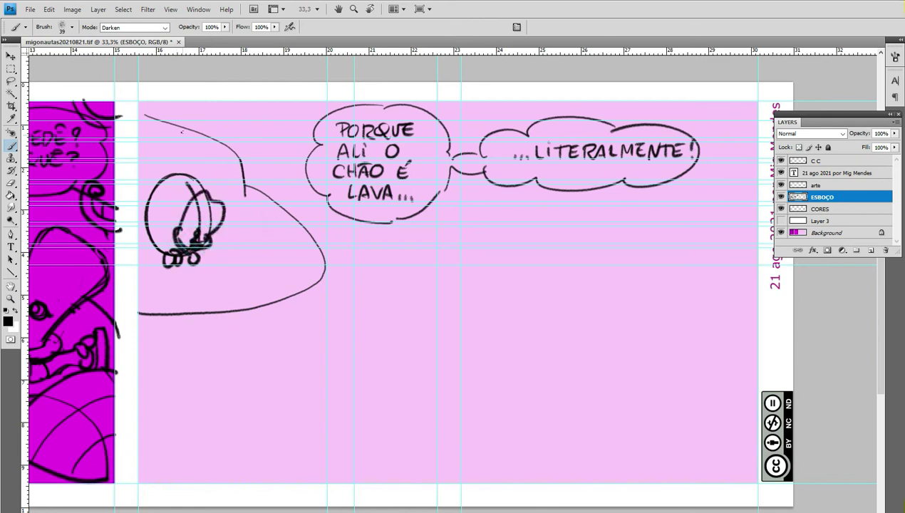
- Thicken the ship's outline, hatch its rear section, add a tail to the first balloon, and draw facial features inside the oval
mouse_move(142, 99)
mouse_down()
mouse_move(232, 130)
mouse_move(261, 154)
mouse_move(272, 197)
mouse_move(247, 160)
mouse_up()
drag(276, 199, 338, 264)
mouse_move(137, 304)
mouse_down()
mouse_move(305, 299)
mouse_move(332, 285)
mouse_up()
mouse_move(265, 217)
mouse_down()
mouse_move(295, 218)
mouse_move(243, 311)
mouse_move(230, 307)
mouse_up()
mouse_move(274, 249)
mouse_down()
mouse_move(282, 285)
mouse_move(316, 242)
mouse_move(332, 278)
mouse_up()
mouse_move(319, 187)
mouse_down()
mouse_move(226, 222)
mouse_move(316, 205)
mouse_move(228, 223)
mouse_move(328, 192)
mouse_up()
key(ctrl+z)
mouse_move(222, 206)
mouse_down()
mouse_move(178, 236)
mouse_move(171, 186)
mouse_move(157, 205)
mouse_move(170, 213)
mouse_move(149, 221)
mouse_up()
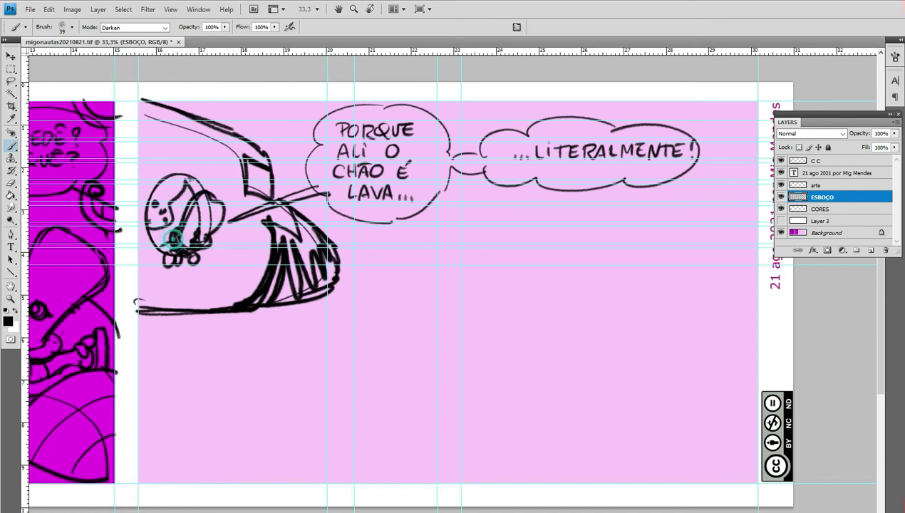
mouse_move(126, 303)
mouse_down()
mouse_move(203, 328)
mouse_move(130, 339)
mouse_up()
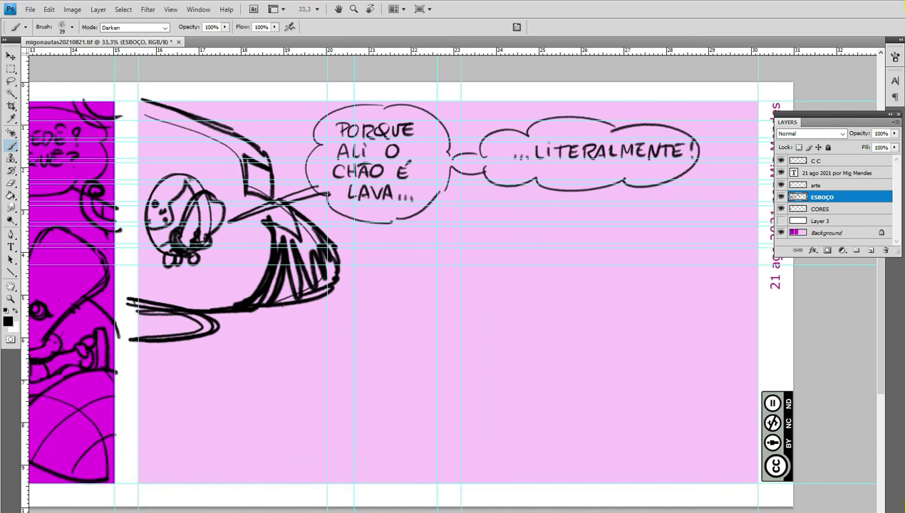
mouse_move(137, 356)
mouse_down()
mouse_move(418, 299)
mouse_move(530, 291)
mouse_move(607, 294)
mouse_move(756, 320)
mouse_move(503, 294)
mouse_move(316, 311)
mouse_move(119, 369)
mouse_up()
key(e)
mouse_move(126, 288)
mouse_down()
mouse_move(137, 328)
mouse_move(121, 370)
mouse_move(170, 341)
mouse_move(209, 354)
mouse_move(167, 333)
mouse_move(217, 335)
mouse_move(220, 325)
mouse_move(192, 316)
mouse_up()
mouse_move(141, 339)
mouse_down()
mouse_move(140, 359)
mouse_move(211, 324)
mouse_up()
- Redraw the ship's lower edge and sketch a long, arching double horizon line across the third panel
key(b)
mouse_move(156, 317)
mouse_down()
mouse_move(134, 313)
mouse_move(228, 311)
mouse_up()
drag(142, 352, 238, 320)
mouse_move(128, 360)
mouse_down()
mouse_move(289, 308)
mouse_move(479, 288)
mouse_move(645, 295)
mouse_move(744, 318)
mouse_up()
- Sketch seven rocks of different sizes scattered over the ground below the horizon, with dark scribbled shading
mouse_move(281, 365)
mouse_down()
mouse_move(307, 359)
mouse_move(260, 378)
mouse_move(299, 385)
mouse_move(321, 374)
mouse_up()
mouse_move(391, 420)
mouse_down()
mouse_move(362, 462)
mouse_move(426, 432)
mouse_move(401, 421)
mouse_up()
mouse_move(353, 438)
mouse_down()
mouse_move(367, 431)
mouse_move(420, 443)
mouse_up()
mouse_move(445, 396)
mouse_down()
mouse_move(428, 412)
mouse_move(445, 402)
mouse_up()
drag(502, 413, 531, 419)
mouse_move(606, 349)
mouse_down()
mouse_move(627, 356)
mouse_move(596, 370)
mouse_move(669, 389)
mouse_up()
mouse_move(718, 339)
mouse_down()
mouse_move(741, 347)
mouse_move(712, 347)
mouse_up()
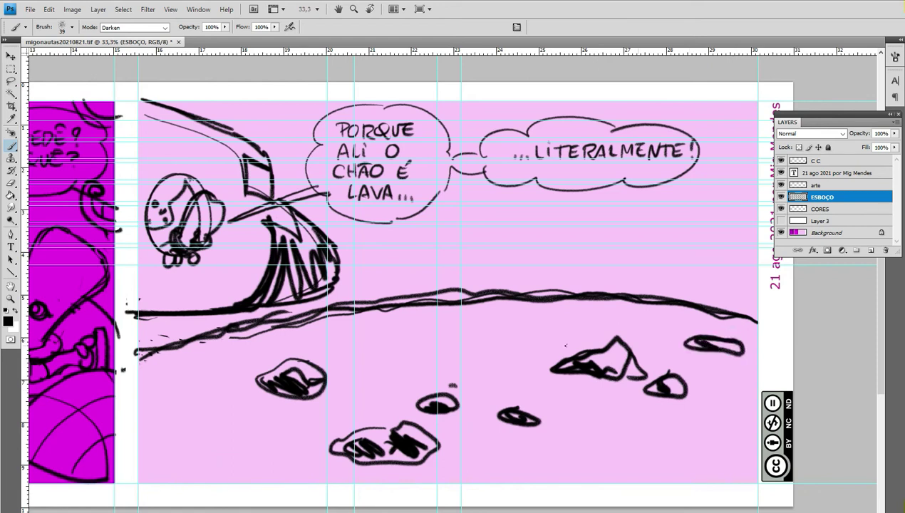
- Add short wavy ripple strokes between the rocks to suggest a lava surface
mouse_move(414, 329)
mouse_down()
mouse_move(378, 333)
mouse_move(466, 324)
mouse_up()
drag(363, 371, 411, 371)
drag(171, 370, 226, 373)
mouse_move(188, 408)
mouse_down()
mouse_move(232, 411)
mouse_move(283, 435)
mouse_up()
drag(231, 464, 201, 461)
drag(509, 359, 478, 357)
drag(646, 330, 635, 329)
drag(597, 440, 695, 434)
- Sketch wavy smoke plumes rising from the horizon near the ship and at the panel's far end
mouse_move(651, 315)
mouse_down()
mouse_move(718, 259)
mouse_move(720, 225)
mouse_move(748, 178)
mouse_move(758, 185)
mouse_move(727, 237)
mouse_up()
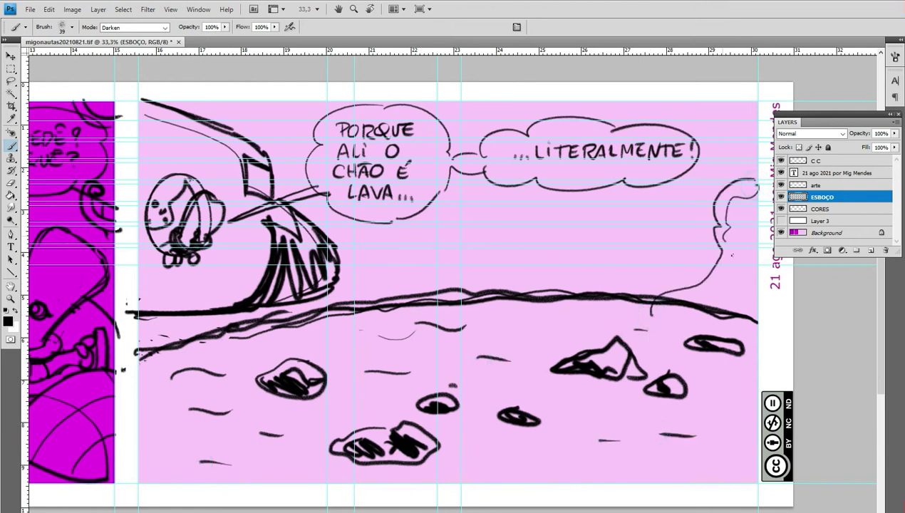
drag(381, 319, 400, 268)
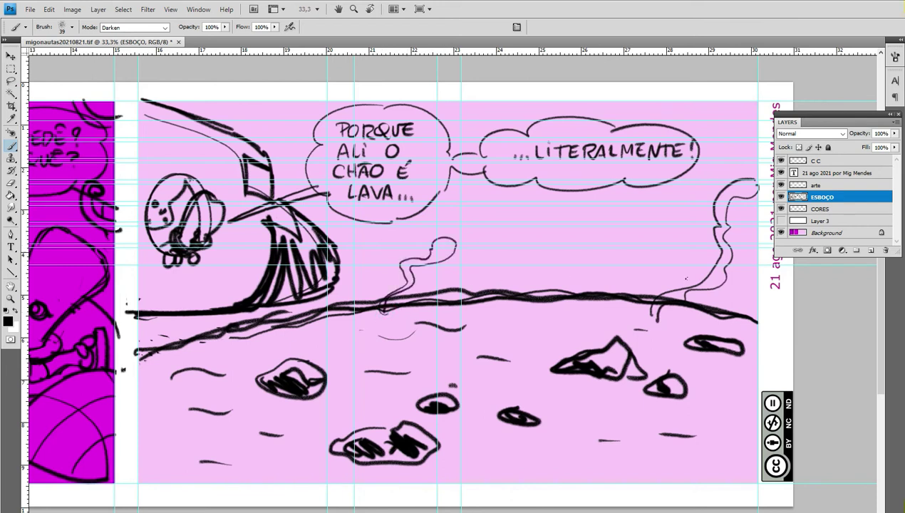
mouse_move(625, 292)
mouse_down()
mouse_move(683, 272)
mouse_move(636, 282)
mouse_move(662, 241)
mouse_move(679, 266)
mouse_move(704, 250)
mouse_up()
mouse_move(675, 241)
mouse_down()
mouse_move(715, 249)
mouse_move(754, 227)
mouse_move(729, 246)
mouse_up()
- Fill the sky around the balloons with small ovals, a ringed planet, and scattered star dots
drag(736, 131, 738, 155)
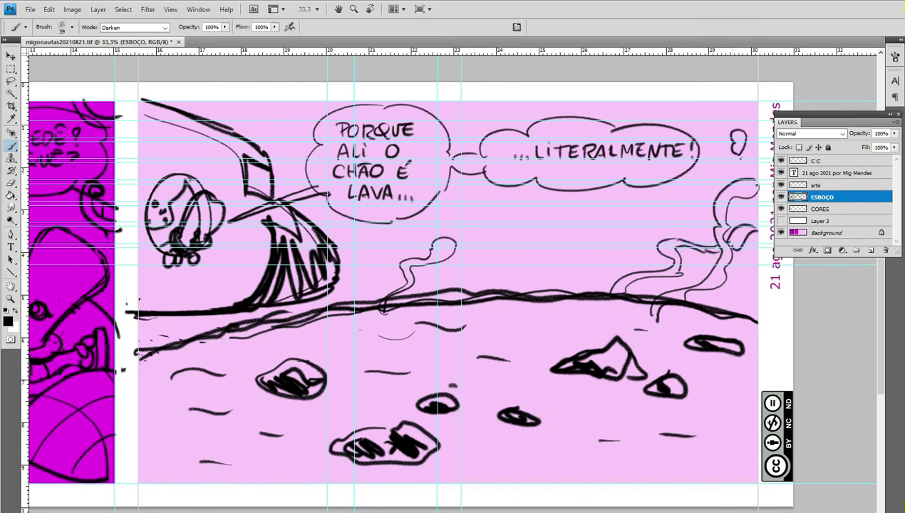
drag(743, 304, 749, 299)
drag(282, 111, 280, 113)
click(285, 139)
click(470, 116)
drag(511, 208, 510, 208)
click(490, 211)
click(513, 230)
click(560, 208)
drag(626, 107, 626, 111)
mouse_move(606, 201)
mouse_down()
mouse_move(585, 228)
mouse_move(639, 205)
mouse_move(597, 207)
mouse_up()
click(583, 227)
click(595, 228)
click(608, 230)
click(686, 114)
click(690, 203)
click(703, 119)
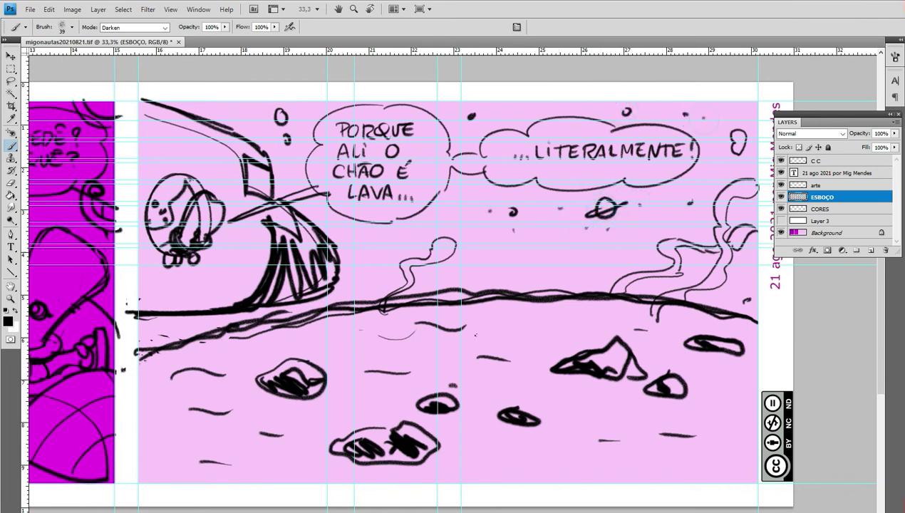
- Add more ripple strokes across the lava surface and fill the ship's upper window pillar with black
drag(331, 350, 346, 349)
drag(505, 450, 582, 442)
drag(586, 407, 609, 405)
drag(718, 380, 736, 390)
drag(301, 382, 286, 386)
click(180, 390)
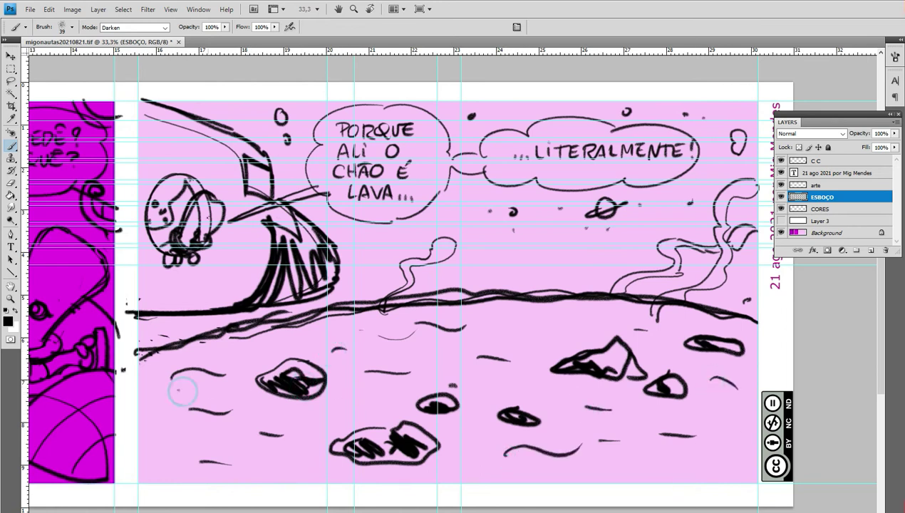
mouse_move(245, 161)
mouse_down()
mouse_move(251, 196)
mouse_move(265, 195)
mouse_up()
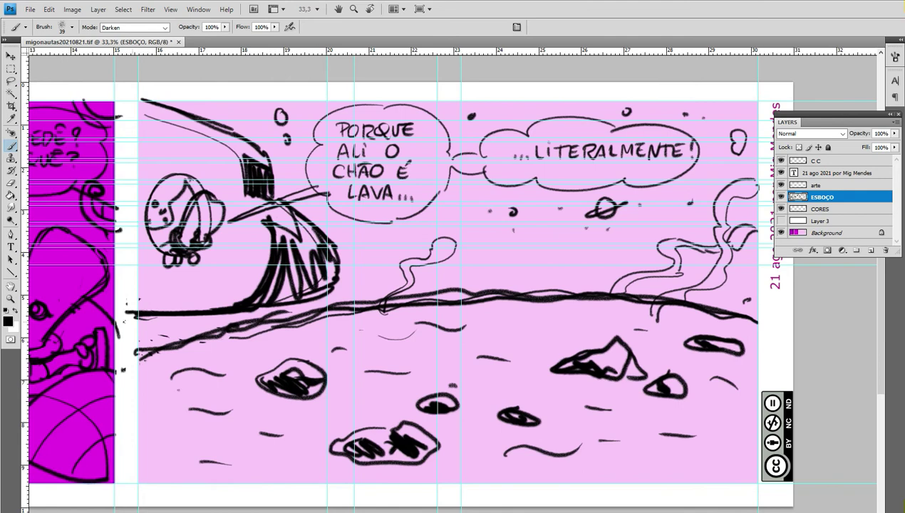
- Erase the small figure overlapping the oval, the balloon's tail, and the section of hull and horizon beneath them
click(10, 298)
alt+click(416, 294)
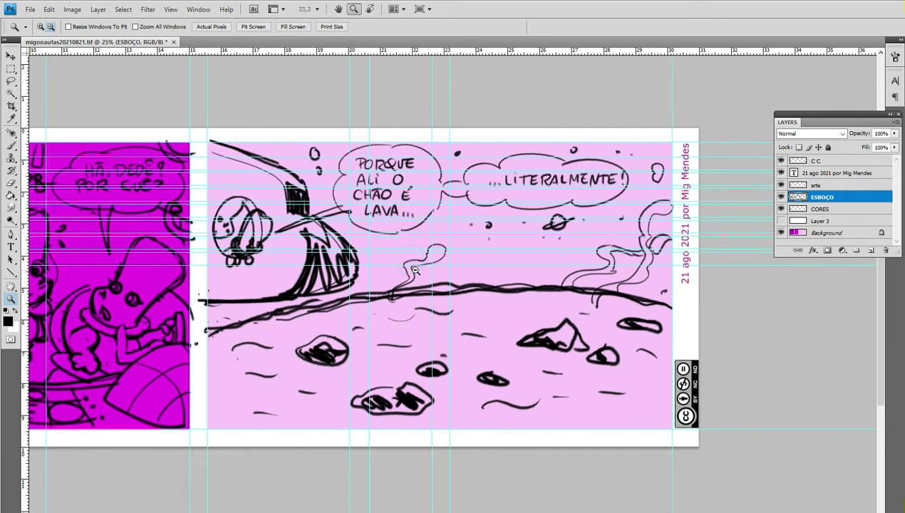
scroll(420, 296, left, 5)
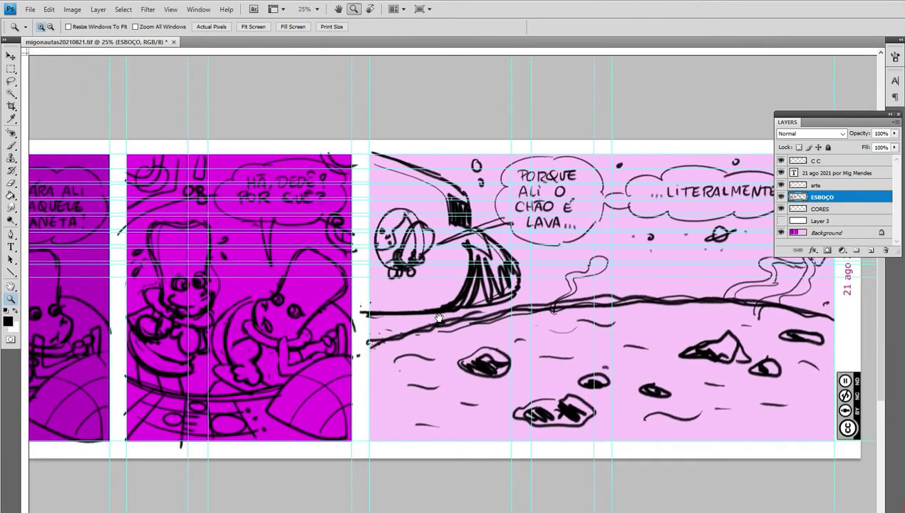
alt+click(440, 303)
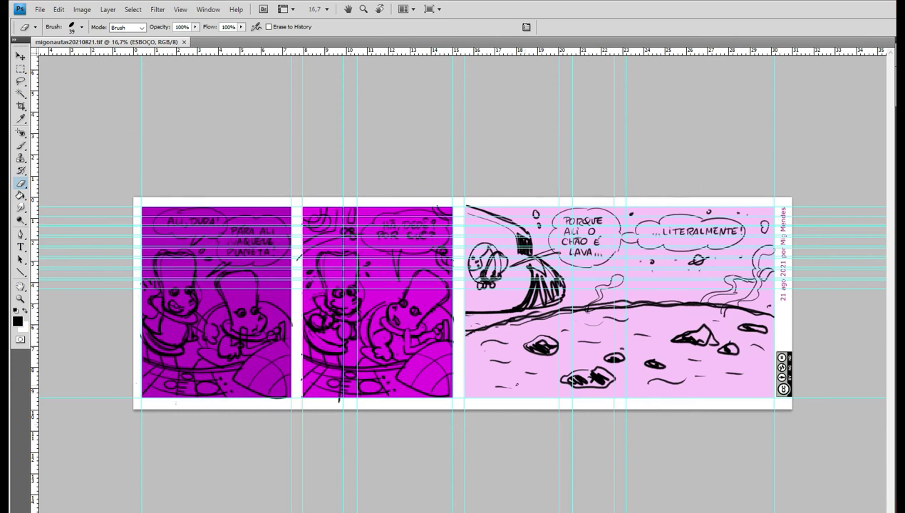
click(20, 299)
drag(450, 203, 629, 409)
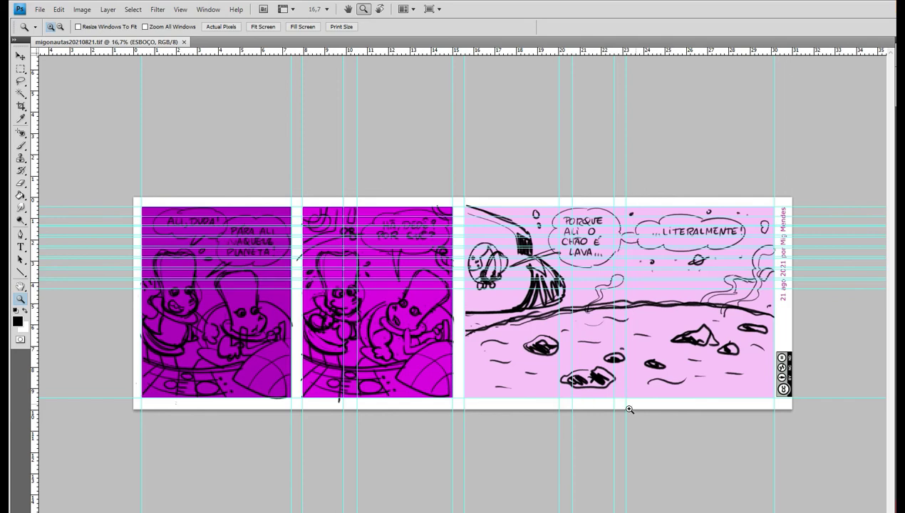
key(e)
mouse_move(343, 193)
mouse_down()
mouse_move(336, 214)
mouse_move(337, 186)
mouse_move(360, 173)
mouse_move(369, 227)
mouse_up()
mouse_move(373, 188)
mouse_down()
mouse_move(400, 213)
mouse_move(388, 223)
mouse_move(484, 184)
mouse_move(451, 190)
mouse_move(387, 215)
mouse_move(478, 189)
mouse_up()
mouse_move(319, 229)
mouse_down()
mouse_move(313, 235)
mouse_move(315, 224)
mouse_move(325, 246)
mouse_move(307, 262)
mouse_move(346, 262)
mouse_move(356, 227)
mouse_move(342, 246)
mouse_move(343, 228)
mouse_move(359, 242)
mouse_up()
mouse_move(422, 350)
mouse_down()
mouse_move(412, 355)
mouse_move(354, 290)
mouse_move(362, 317)
mouse_up()
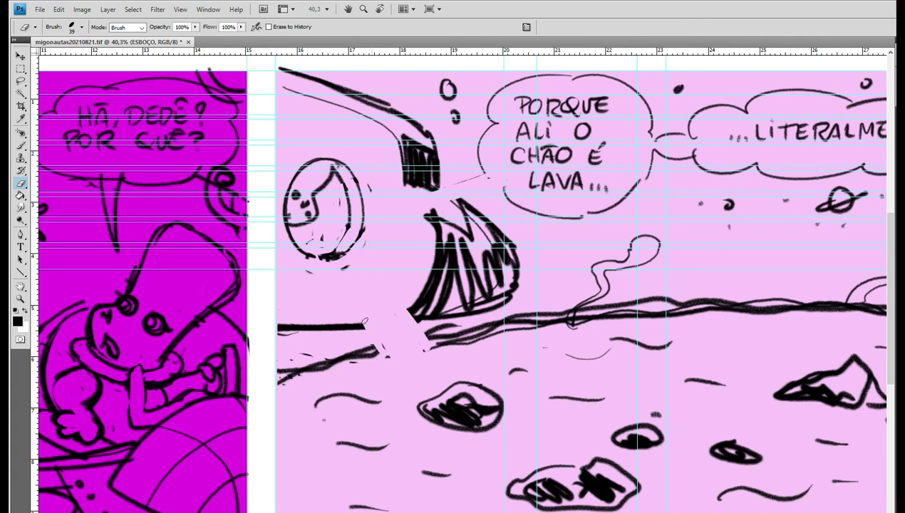
- Sketch a character beside the oval with a tall head, an arm, a short body, and a leg stretched down over the horizon
key(b)
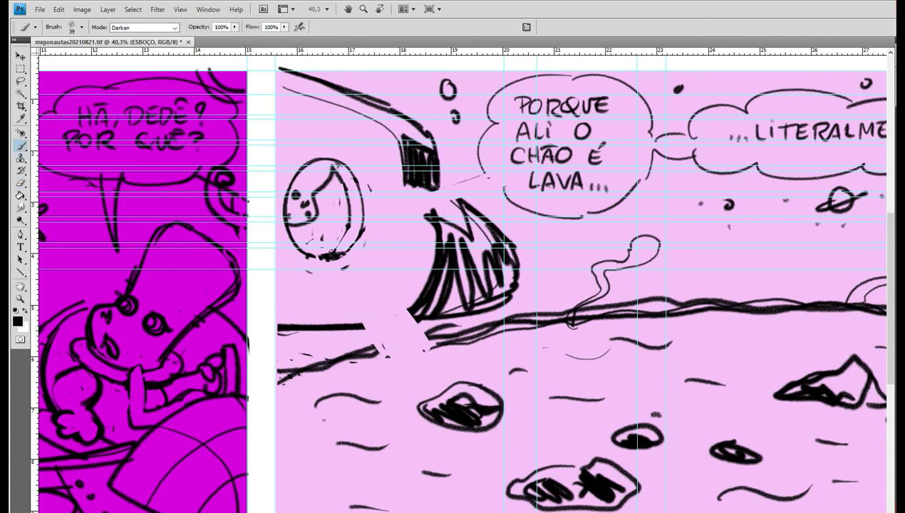
mouse_move(346, 237)
mouse_down()
mouse_move(334, 251)
mouse_move(357, 265)
mouse_move(345, 275)
mouse_move(376, 271)
mouse_move(349, 282)
mouse_move(372, 309)
mouse_up()
mouse_move(358, 266)
mouse_down()
mouse_move(396, 280)
mouse_move(348, 298)
mouse_move(402, 288)
mouse_move(389, 334)
mouse_up()
mouse_move(385, 292)
mouse_down()
mouse_move(421, 352)
mouse_move(400, 313)
mouse_move(406, 344)
mouse_move(373, 324)
mouse_move(382, 319)
mouse_up()
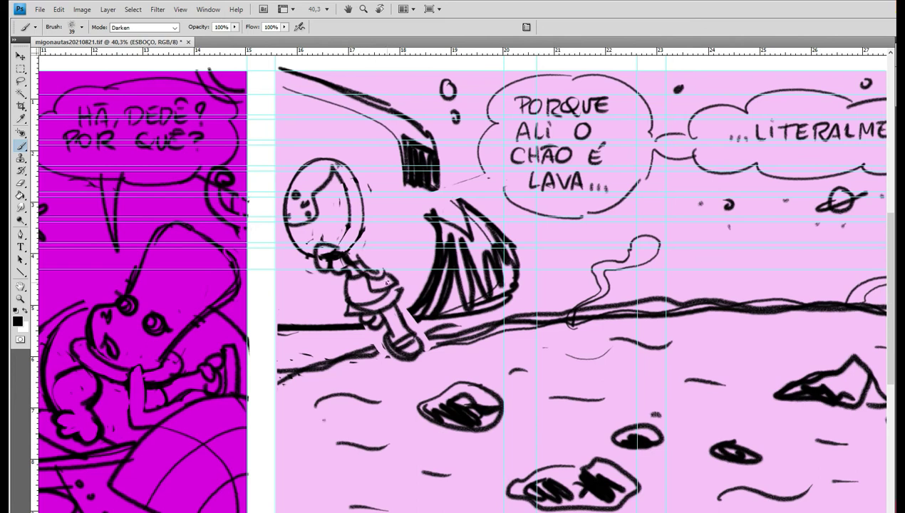
mouse_move(348, 257)
mouse_down()
mouse_move(360, 271)
mouse_move(393, 268)
mouse_move(382, 216)
mouse_move(408, 242)
mouse_move(391, 265)
mouse_move(392, 221)
mouse_up()
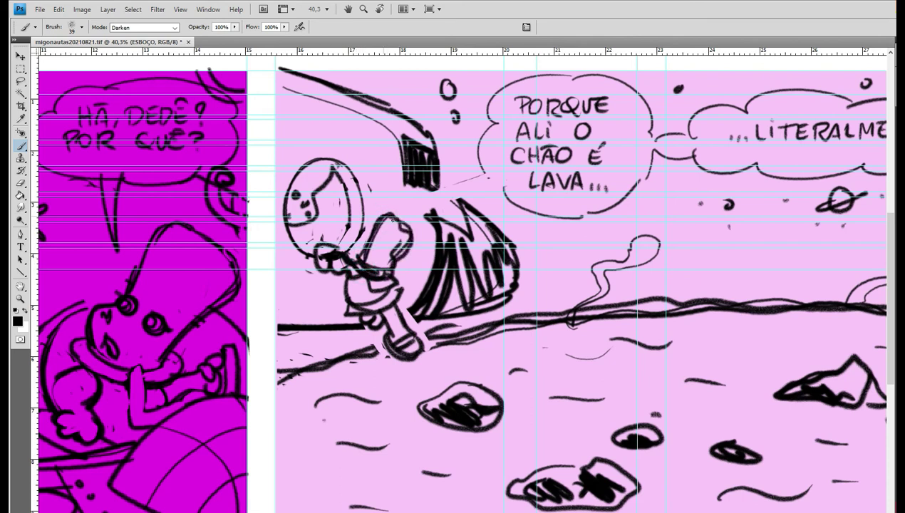
mouse_move(362, 257)
mouse_down()
mouse_move(405, 223)
mouse_move(365, 271)
mouse_move(385, 262)
mouse_up()
- Erase the new character's arm and overlapping head lines, and redraw the arm reaching to the oval along with the facial features
key(e)
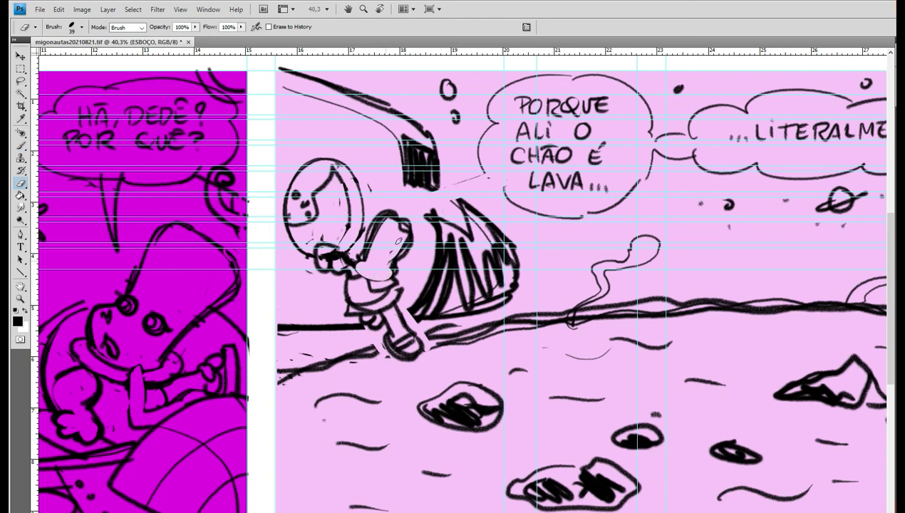
mouse_move(398, 223)
mouse_down()
mouse_move(398, 209)
mouse_move(370, 228)
mouse_up()
mouse_move(337, 258)
mouse_down()
mouse_move(324, 250)
mouse_move(321, 270)
mouse_move(350, 269)
mouse_up()
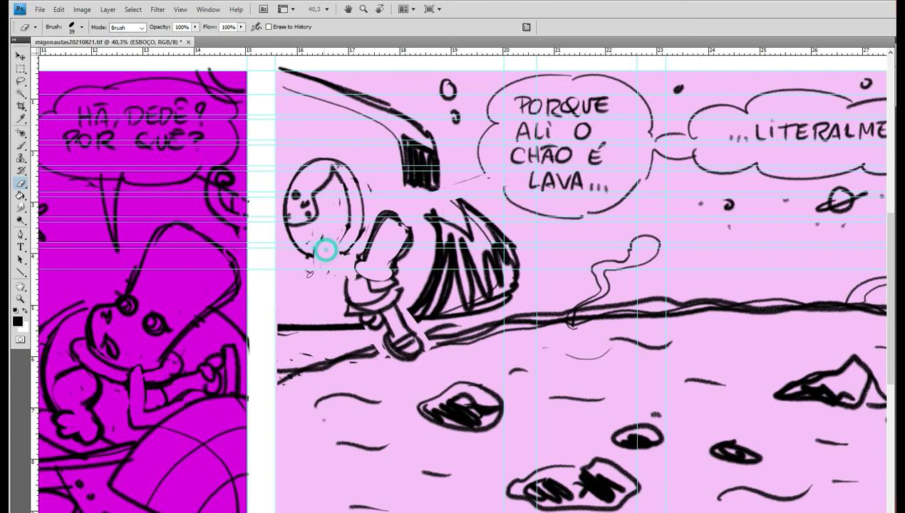
key(b)
mouse_move(374, 259)
mouse_down()
mouse_move(388, 274)
mouse_move(366, 279)
mouse_up()
mouse_move(369, 278)
mouse_down()
mouse_move(385, 280)
mouse_move(334, 256)
mouse_move(367, 293)
mouse_move(354, 267)
mouse_move(383, 289)
mouse_up()
mouse_move(341, 249)
mouse_down()
mouse_move(343, 259)
mouse_move(342, 246)
mouse_move(287, 237)
mouse_move(311, 257)
mouse_up()
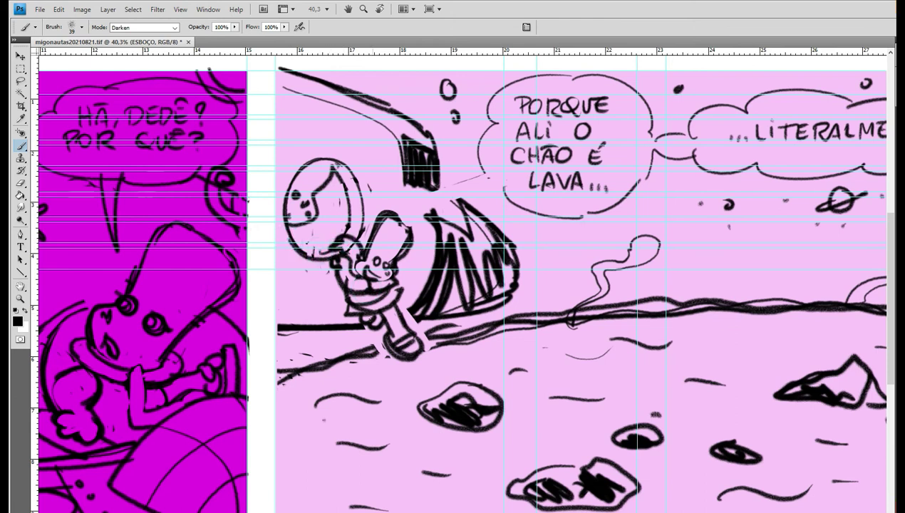
- Add small motion lines under the character's foot and sketch two dark-shaded rocks beneath the ship's hull
drag(419, 365, 408, 369)
drag(424, 366, 412, 376)
mouse_move(342, 388)
mouse_down()
mouse_move(314, 393)
mouse_move(336, 399)
mouse_move(324, 418)
mouse_up()
mouse_move(300, 384)
mouse_down()
mouse_move(287, 387)
mouse_move(318, 379)
mouse_move(281, 387)
mouse_up()
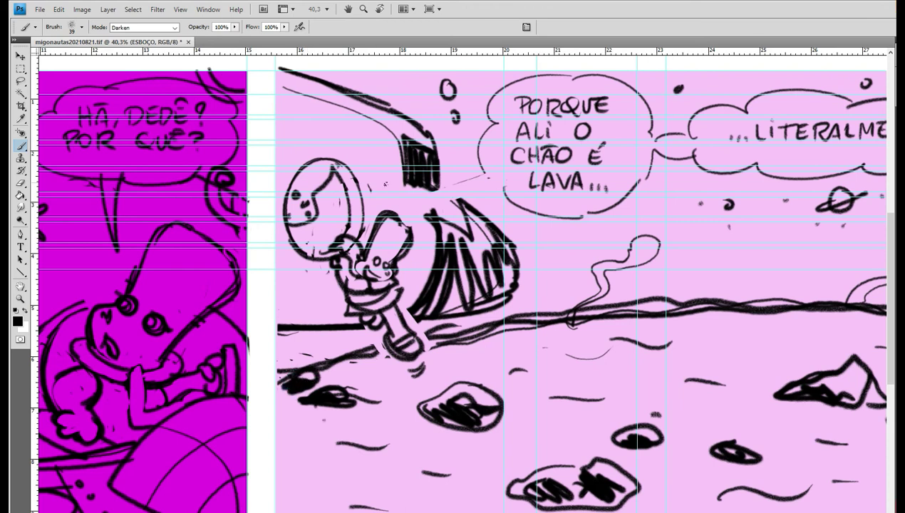
- Darken the facial features inside the oval and redraw the first balloon's tail pointing to the ship
drag(302, 203, 310, 204)
mouse_move(482, 173)
mouse_down()
mouse_move(417, 217)
mouse_move(483, 179)
mouse_up()
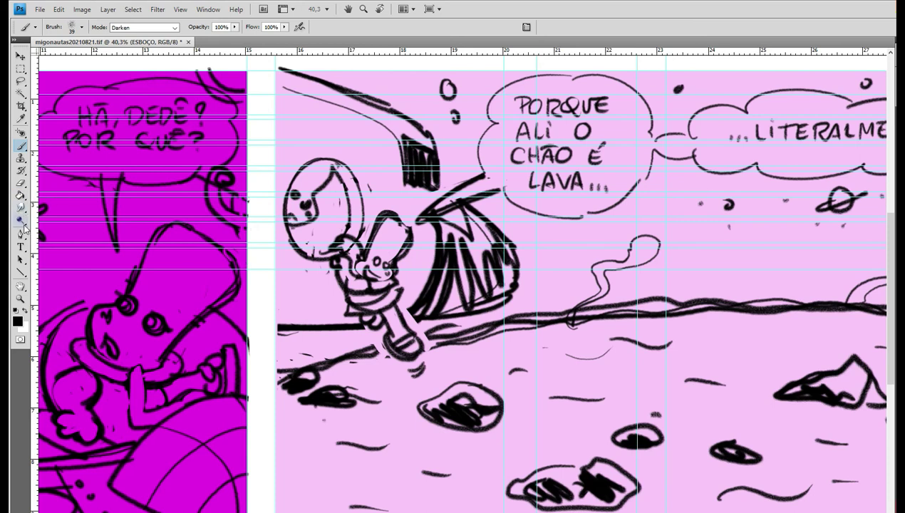
click(20, 298)
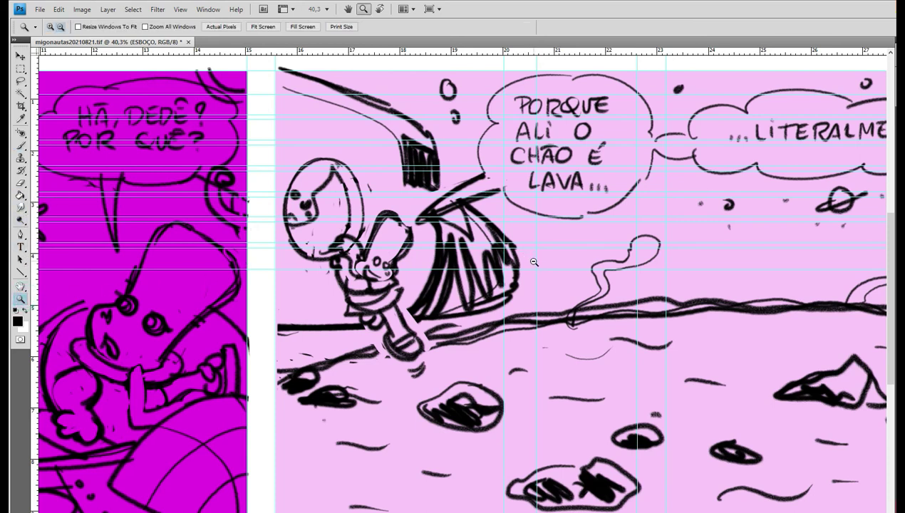
click(528, 267)
click(526, 266)
click(526, 266)
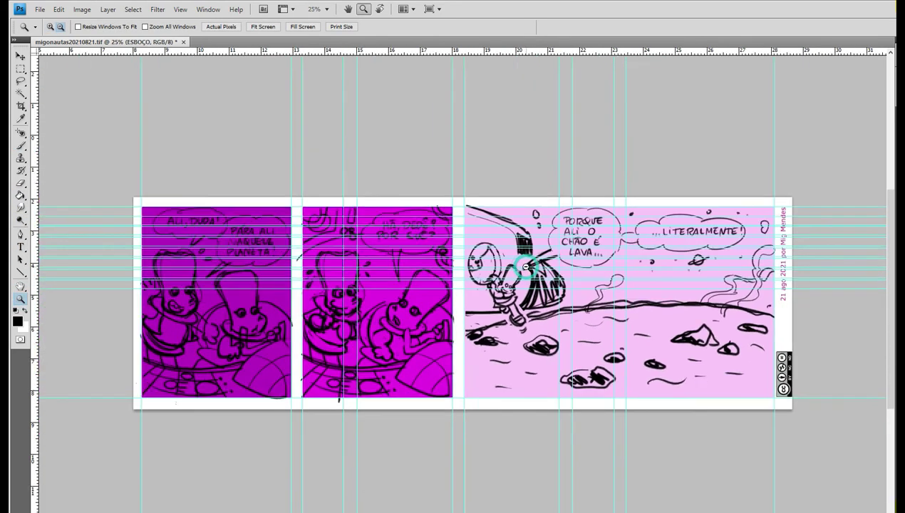